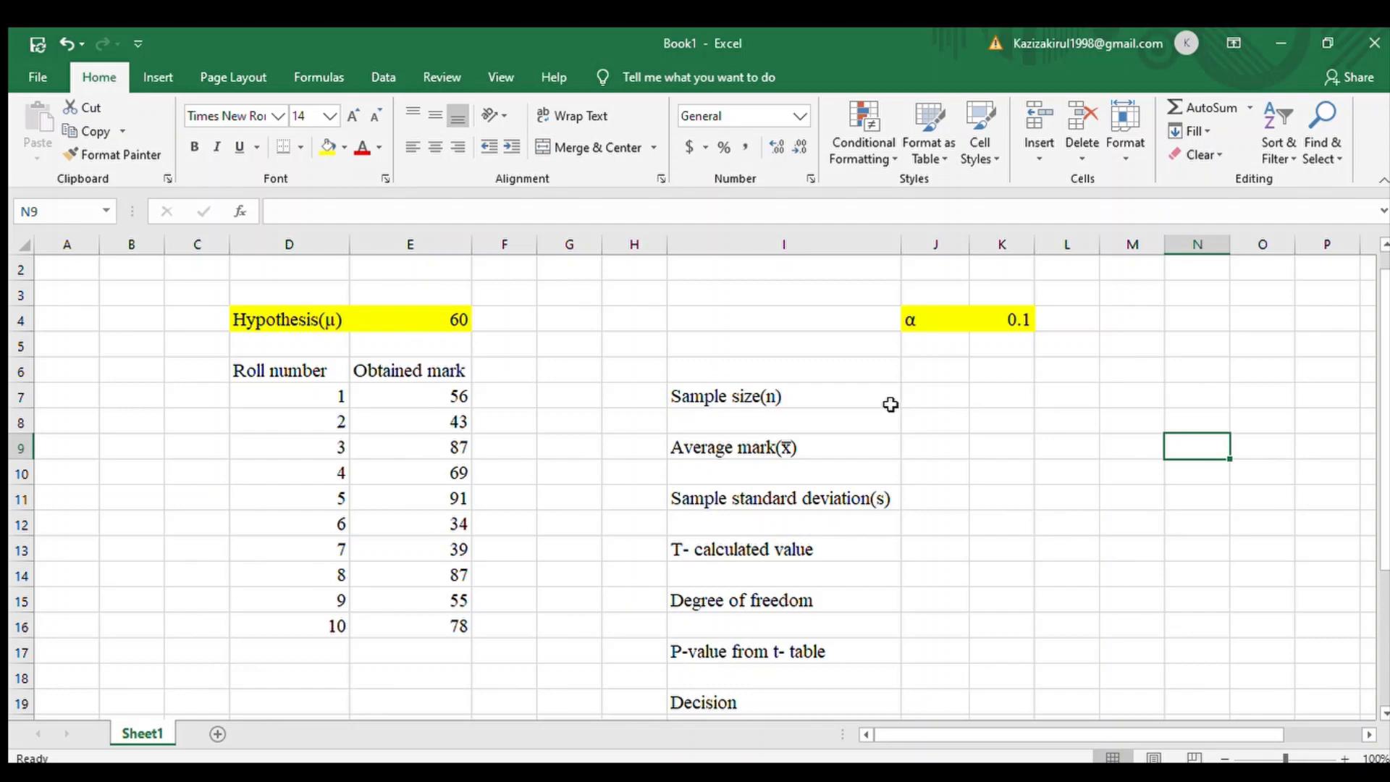
- Enter =COUNT(D7:D16) in J7 so the sample size shows 10
click(933, 398)
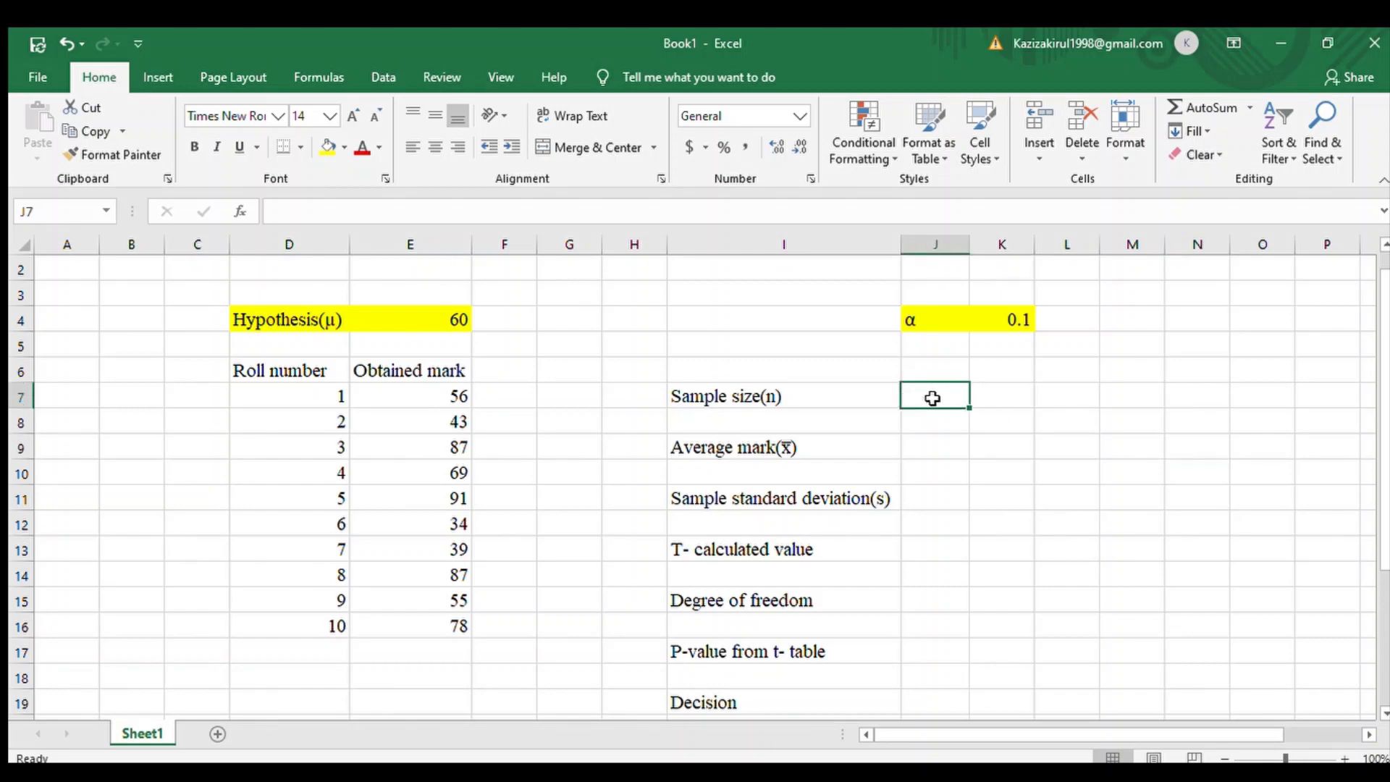
text(=cou)
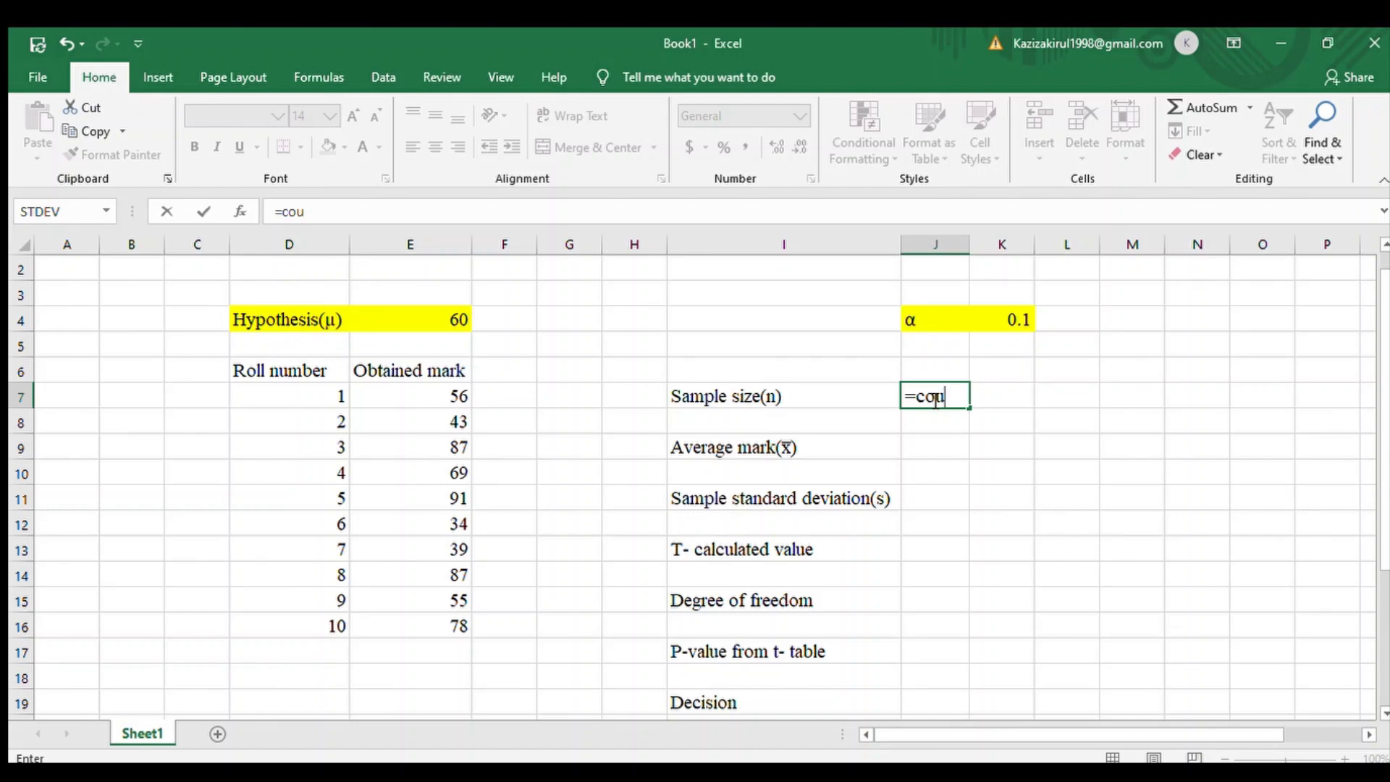
text(nt()
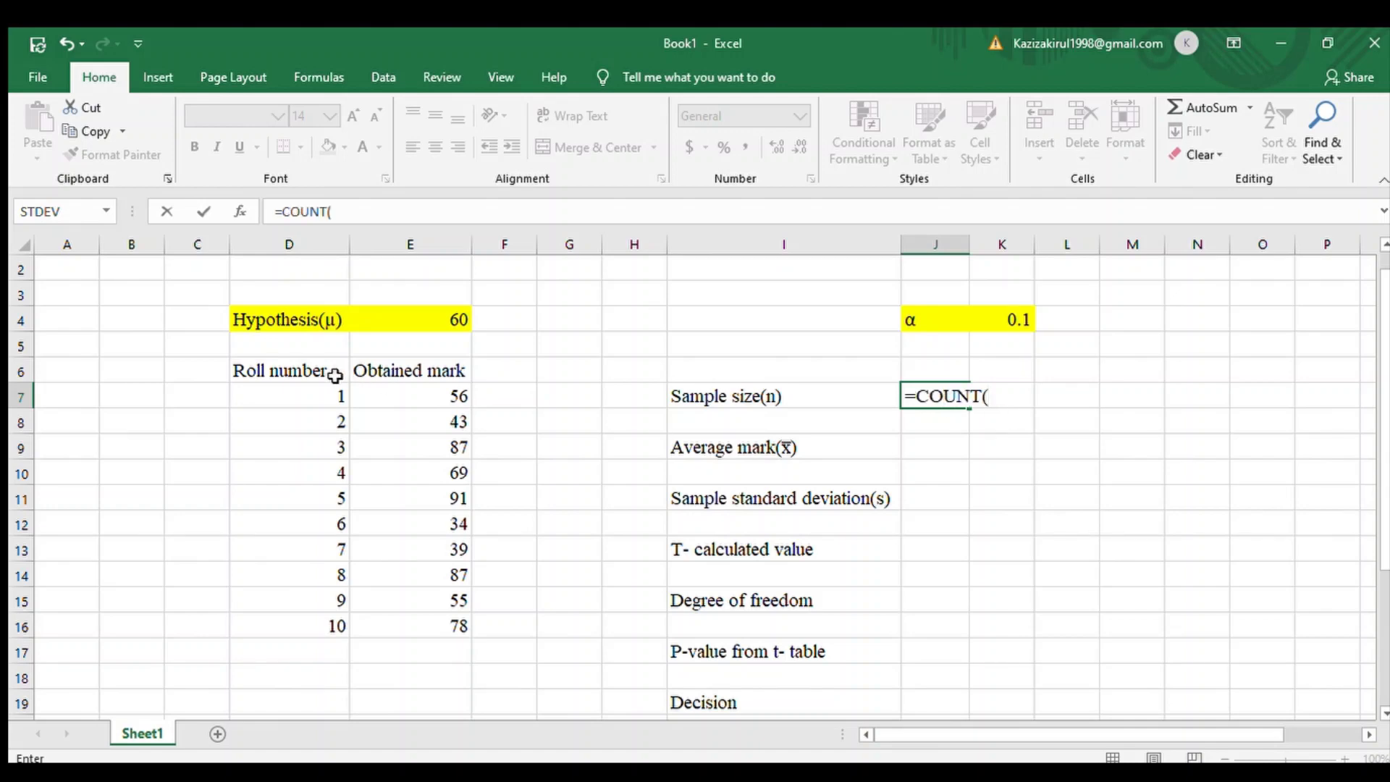
click(324, 398)
drag(324, 399, 340, 617)
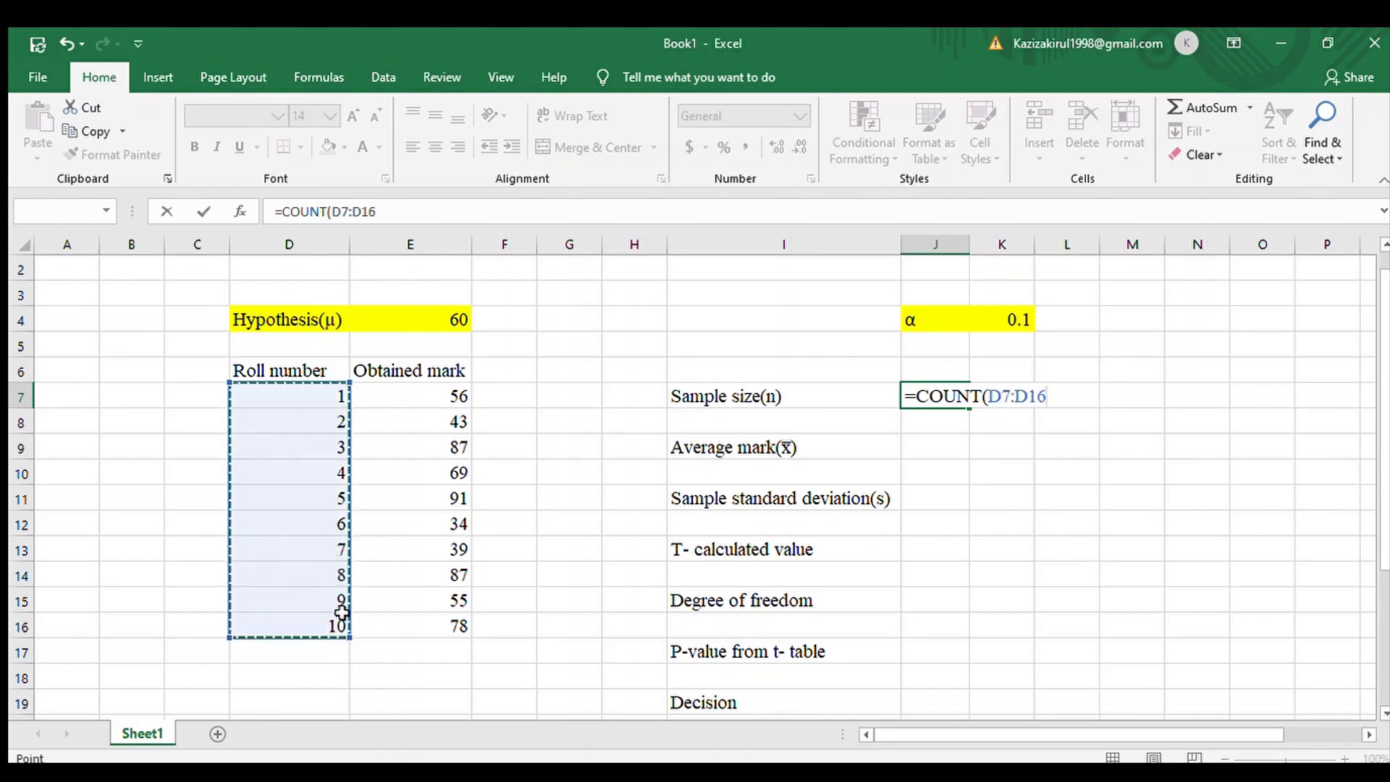
key(Return)
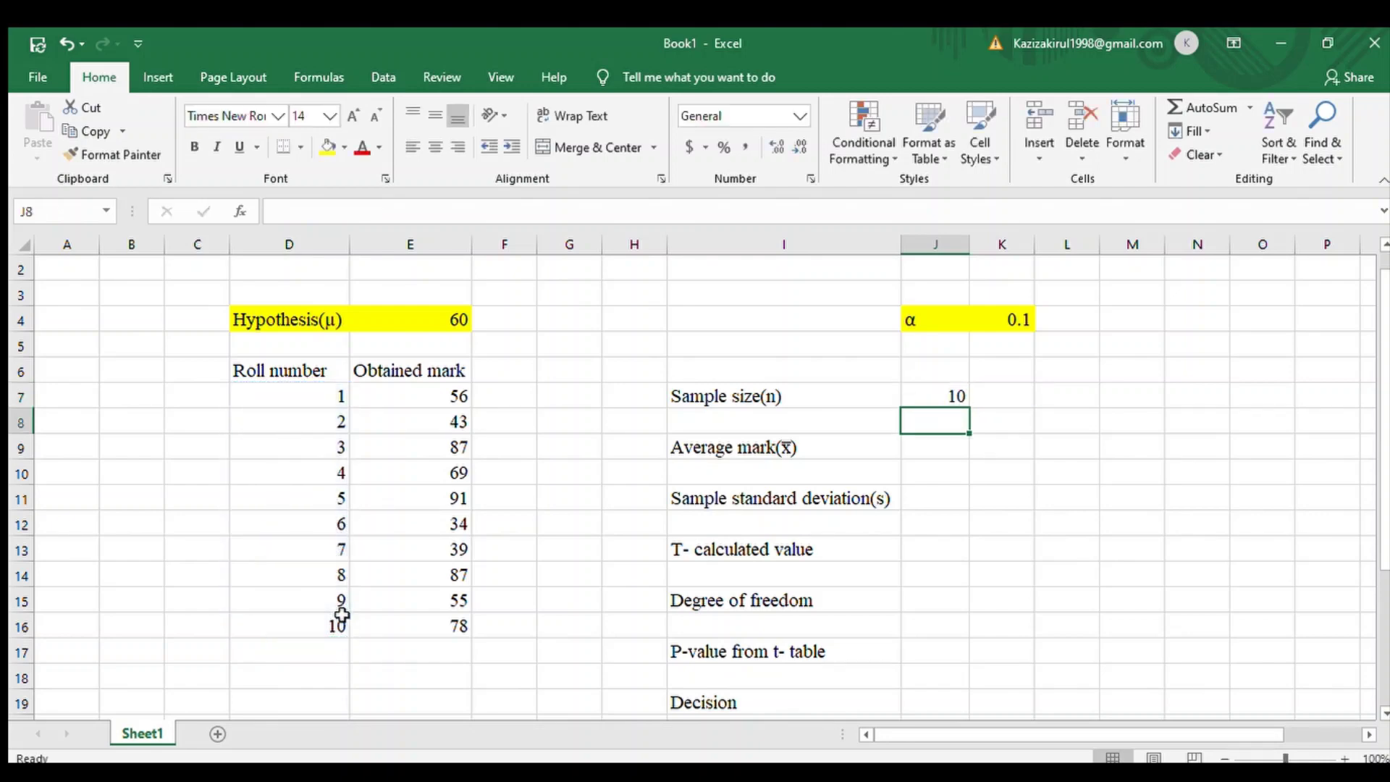
- Enter =AVERAGE(E7:E16) in J9 so the average mark reads 63.9
key(Down)
text(=)
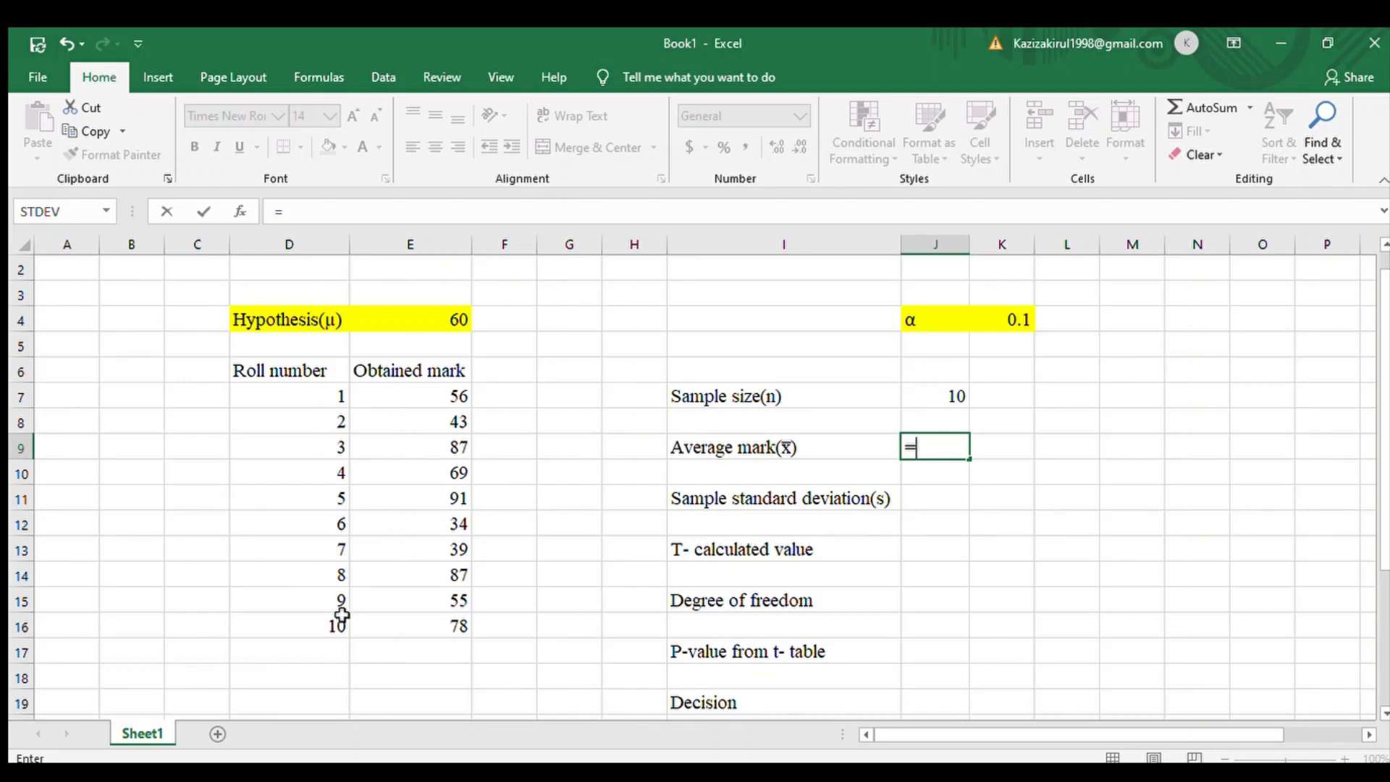
text(aver)
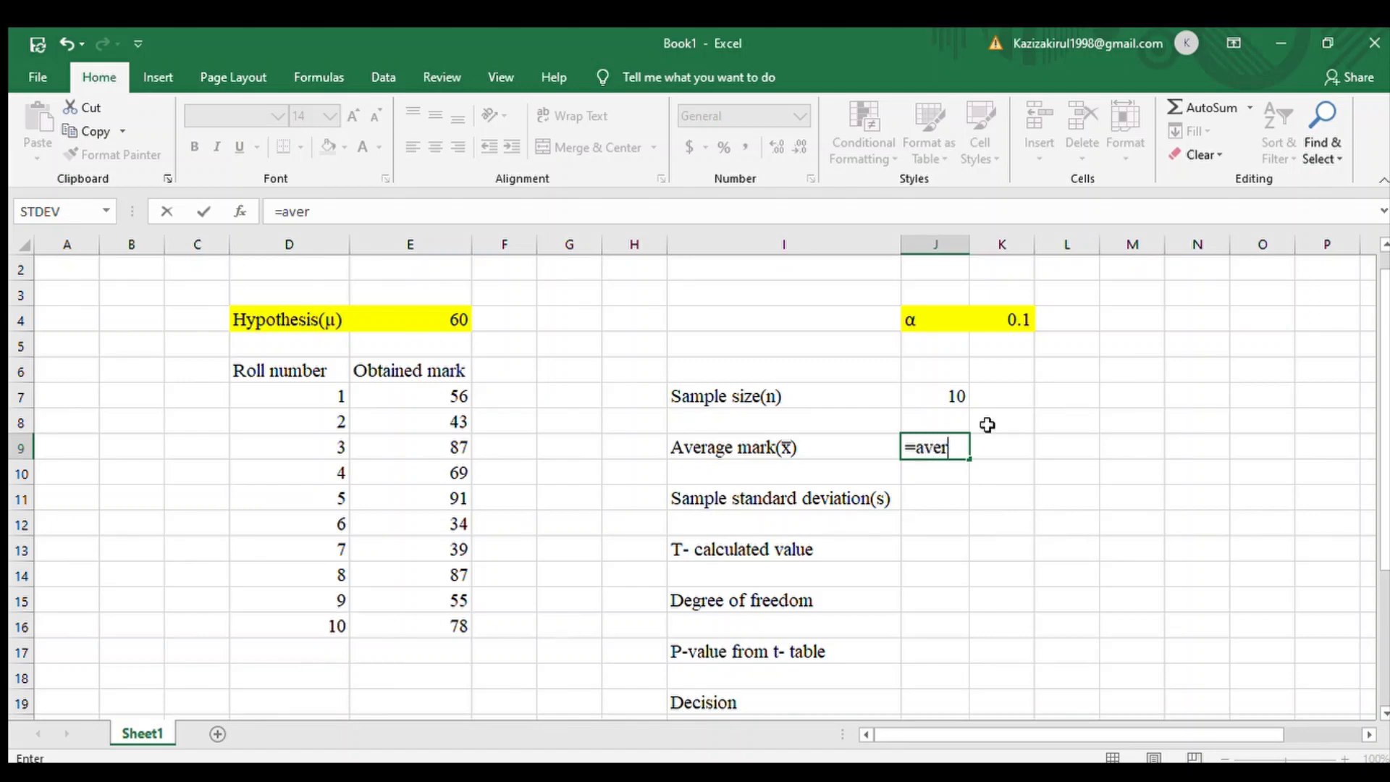
key(Tab)
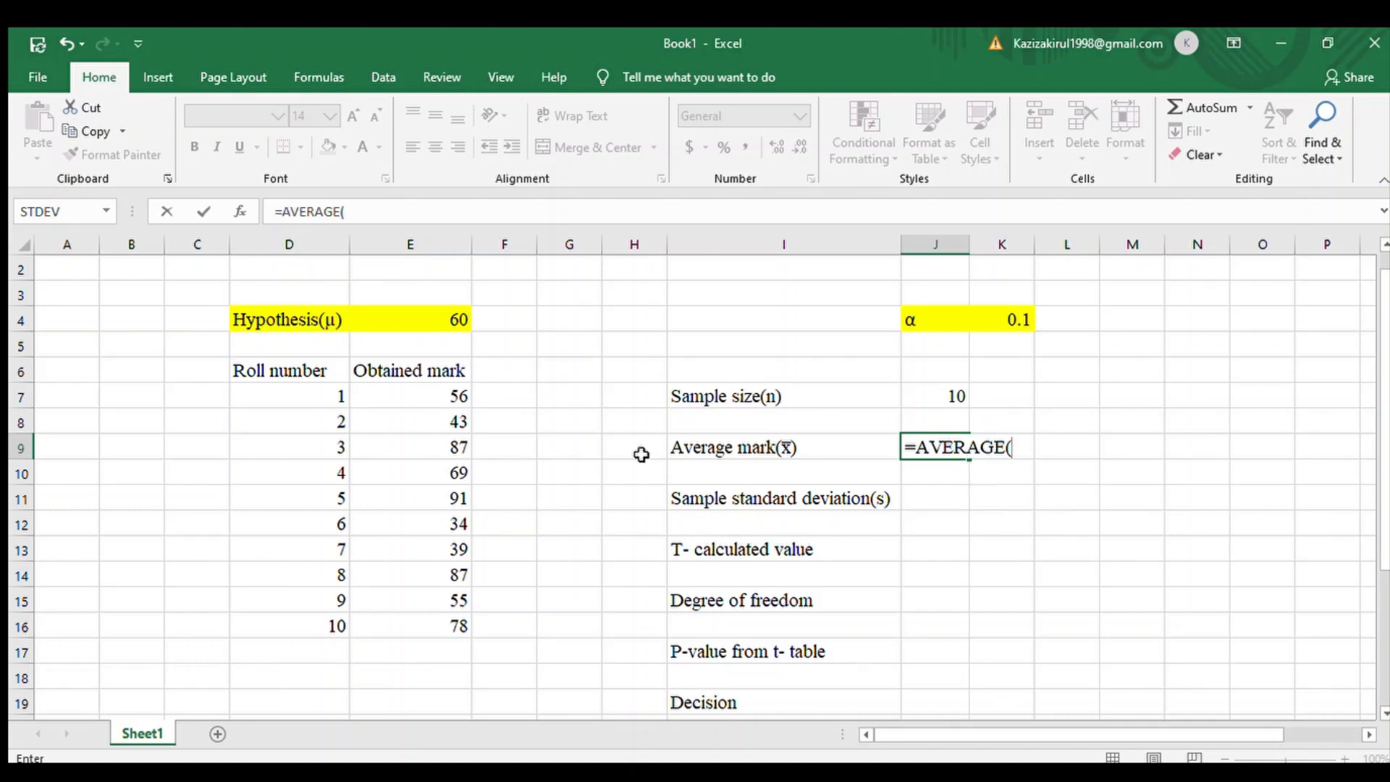
click(454, 397)
drag(454, 396, 458, 627)
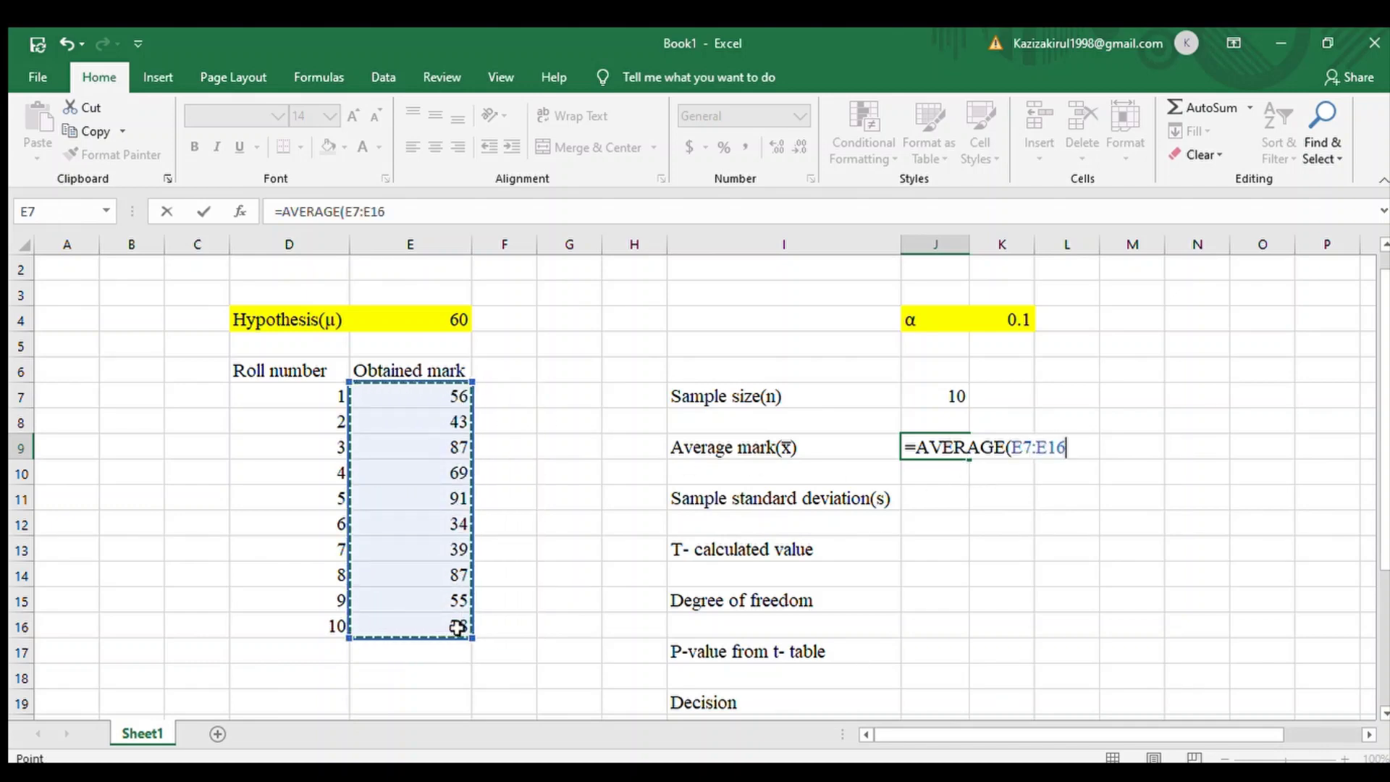
key(Return)
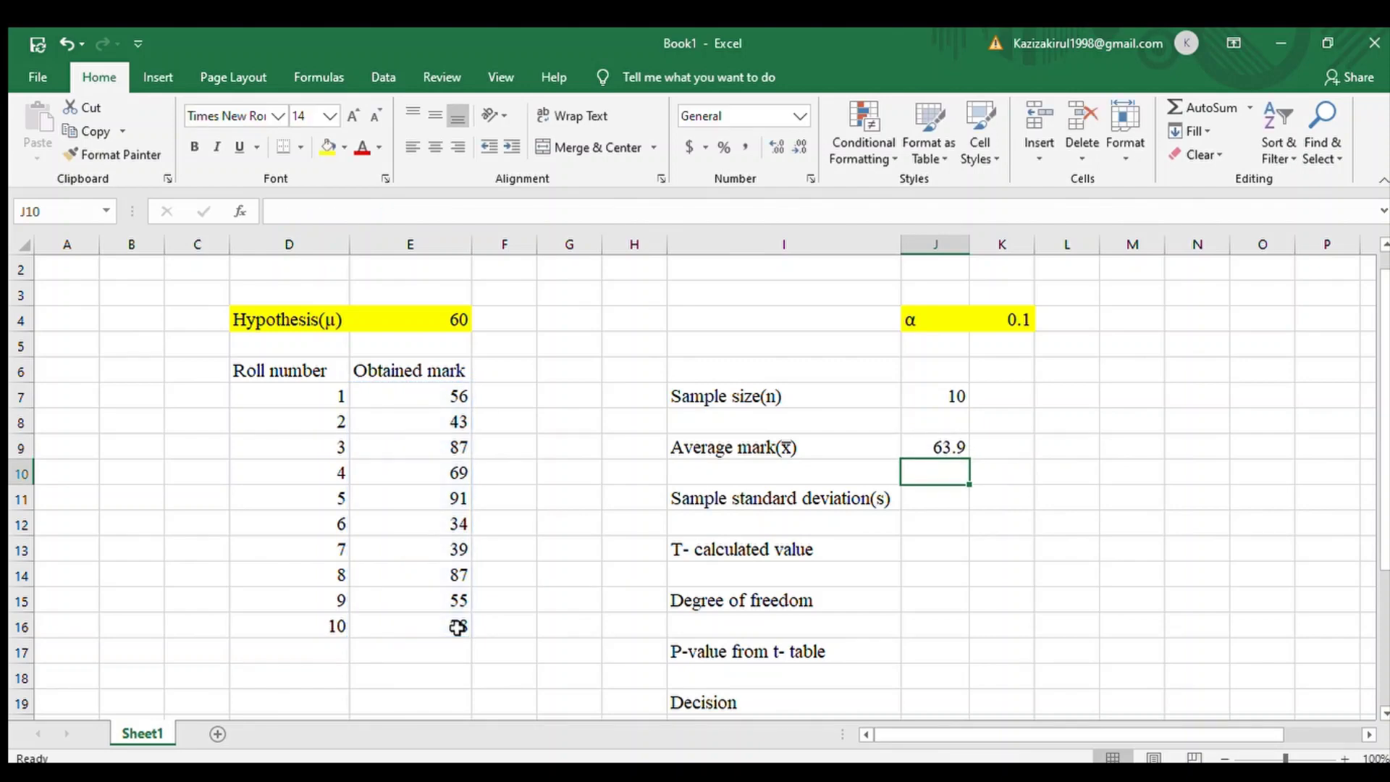
- Enter =STDEV.S(E7:E16) in J11, giving a standard deviation of 21.393
key(Down)
text(=)
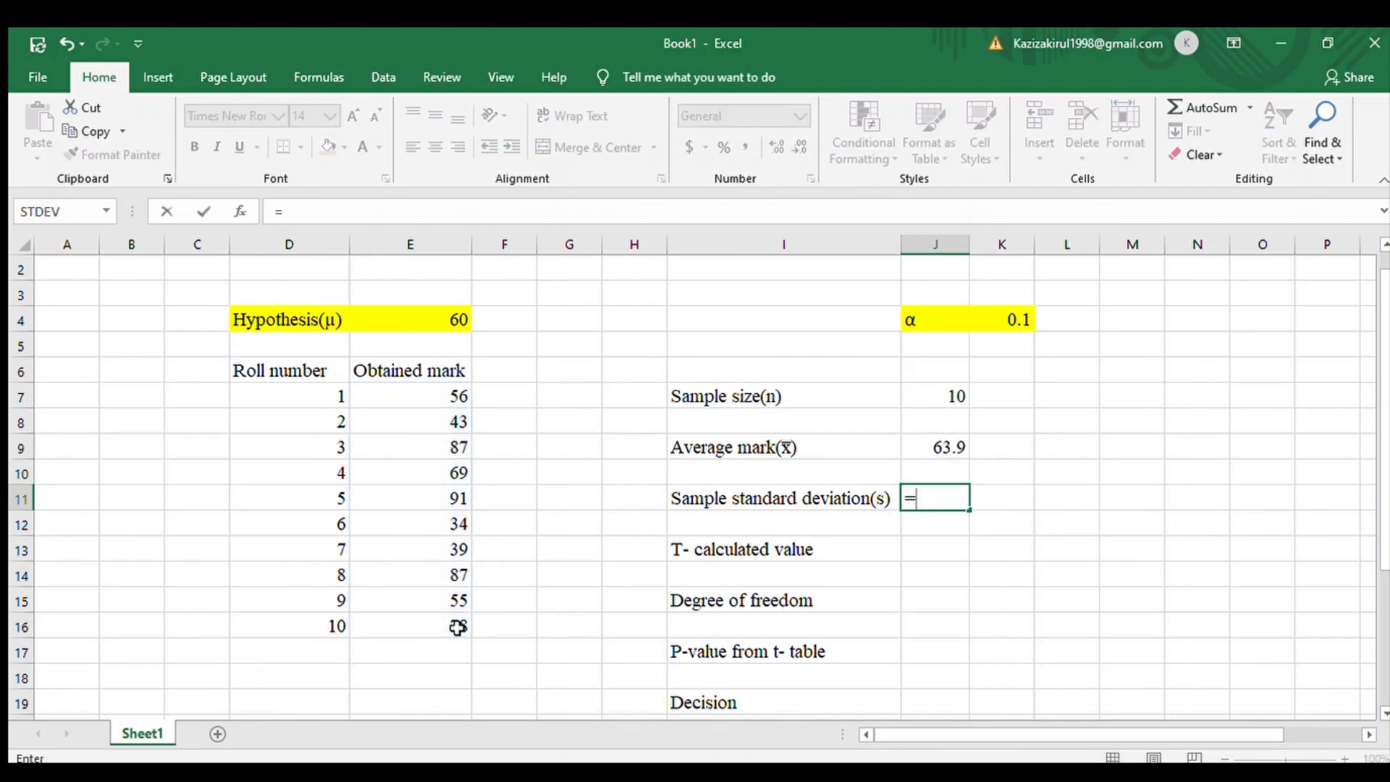
text(stdev)
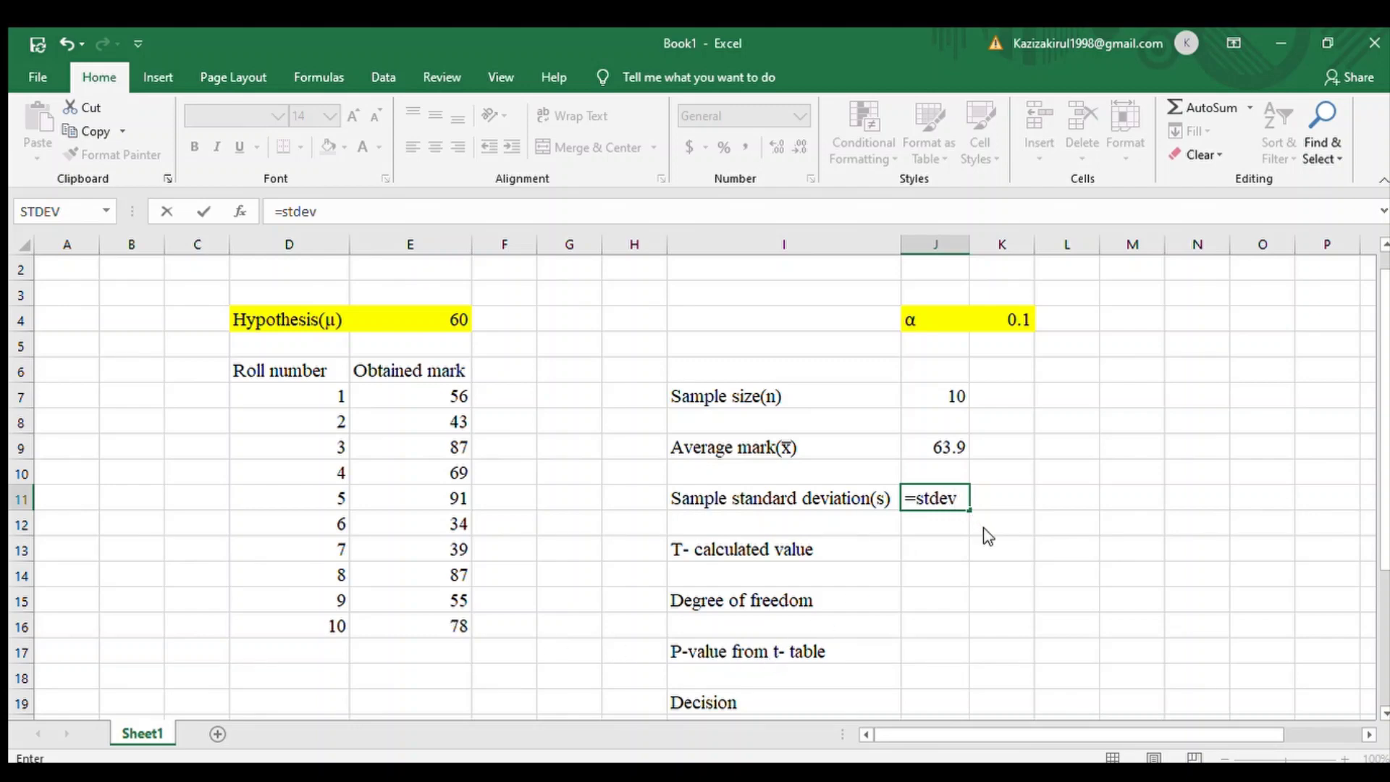
text(.s)
key(Tab)
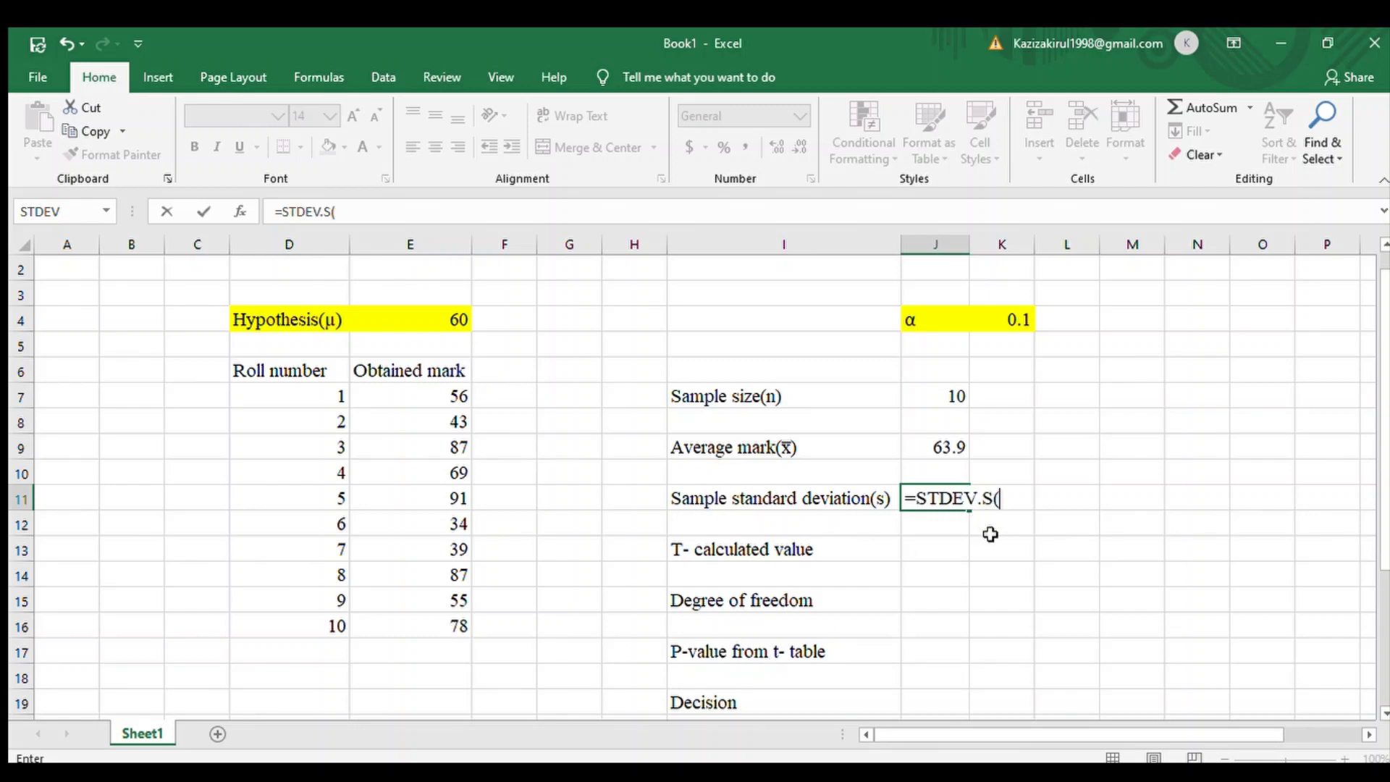
drag(448, 396, 458, 630)
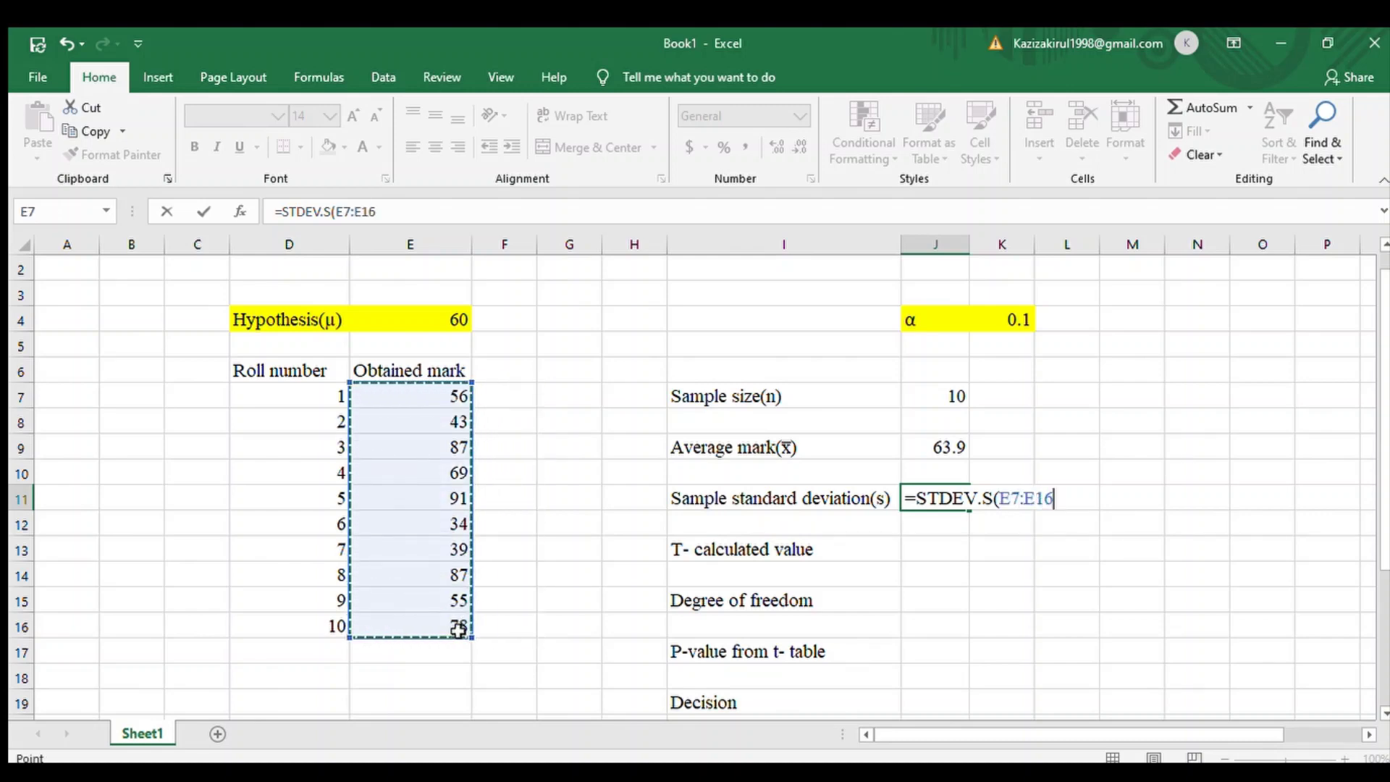
key(Return)
- Enter =(J9-E4)/(J11/SQRT(J7)) in J13, giving a t value of 0.5765
key(Down)
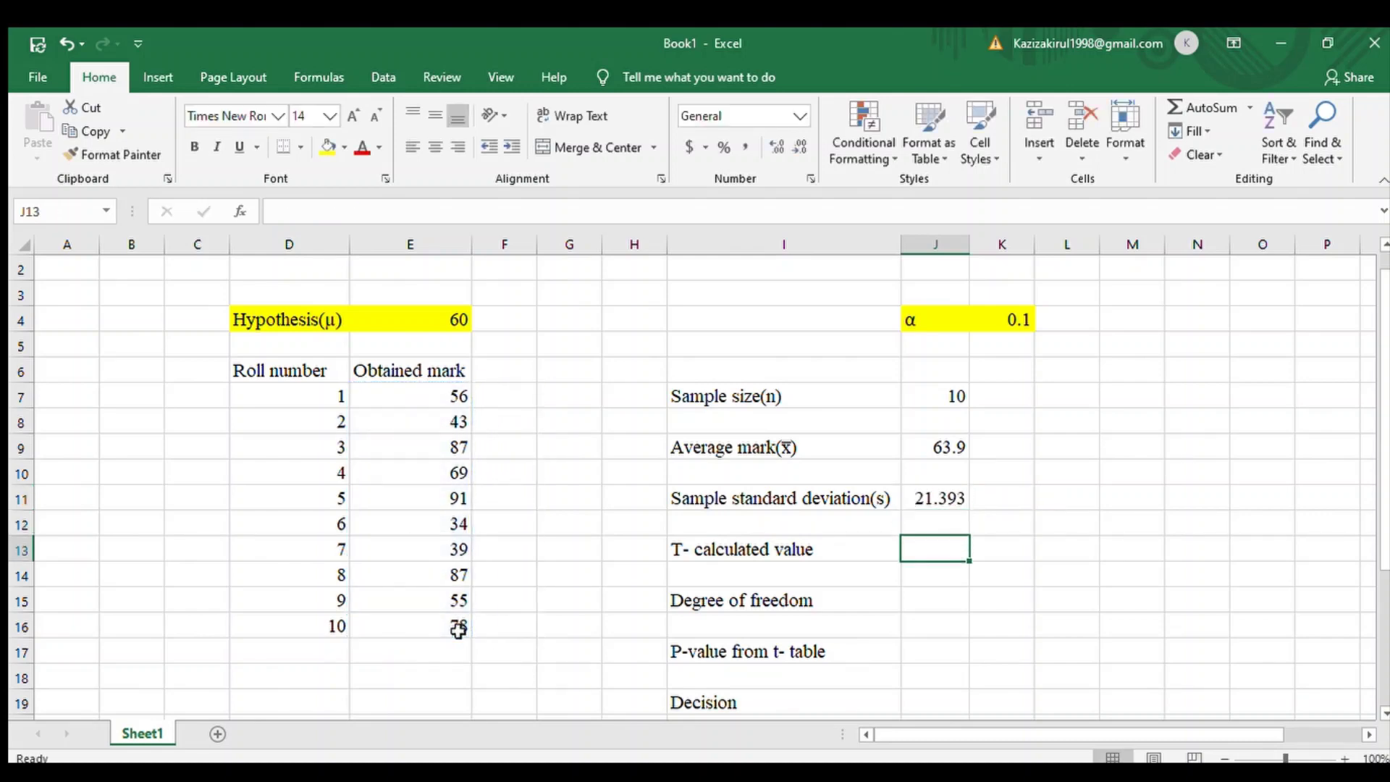
text(=)
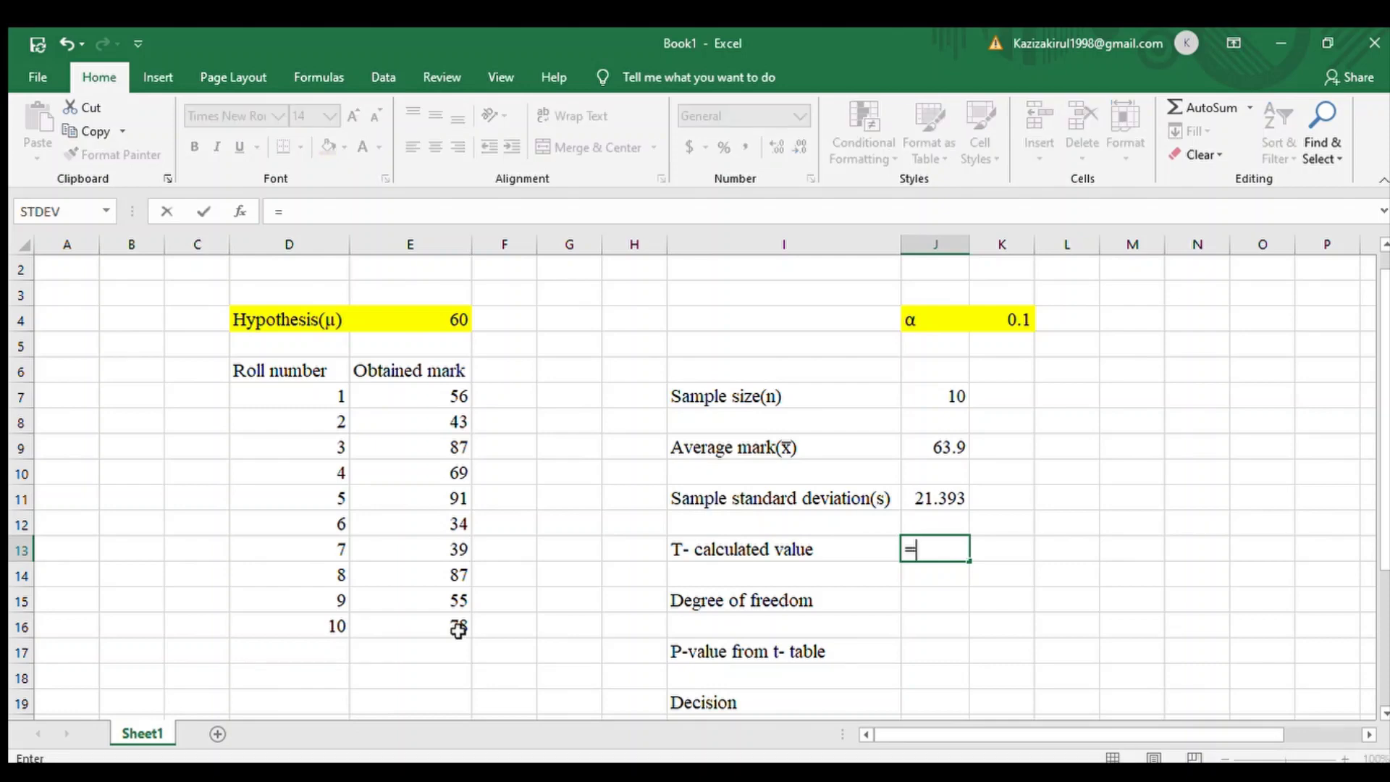
text(()
click(942, 443)
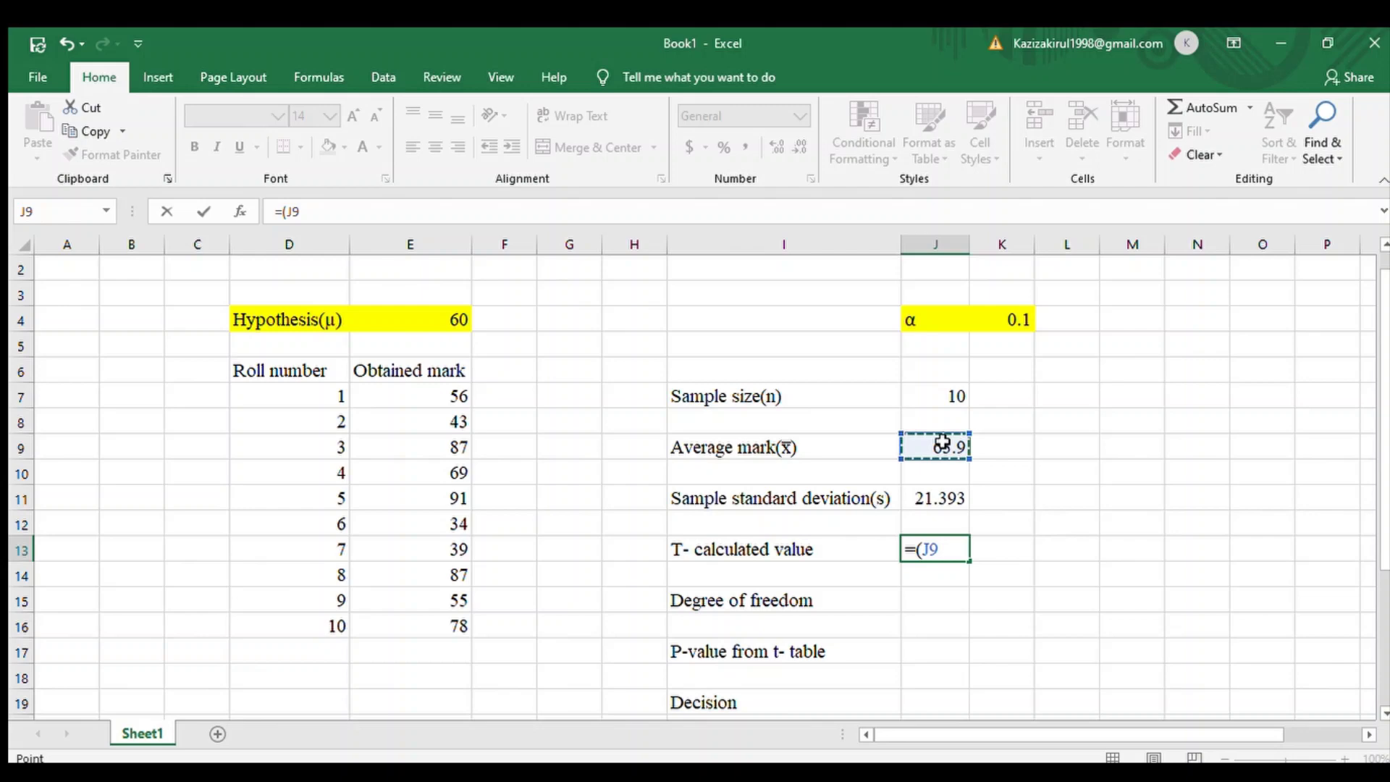
text(-)
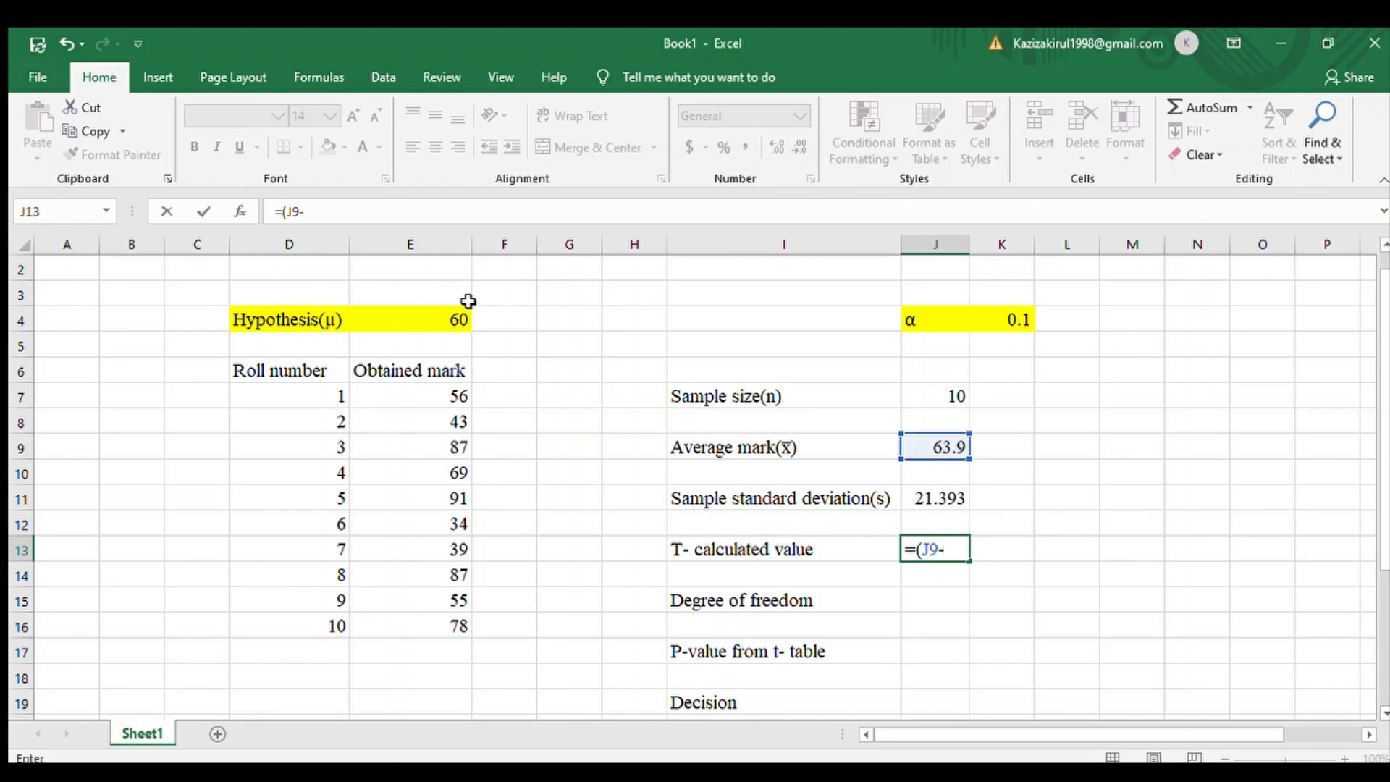
click(431, 318)
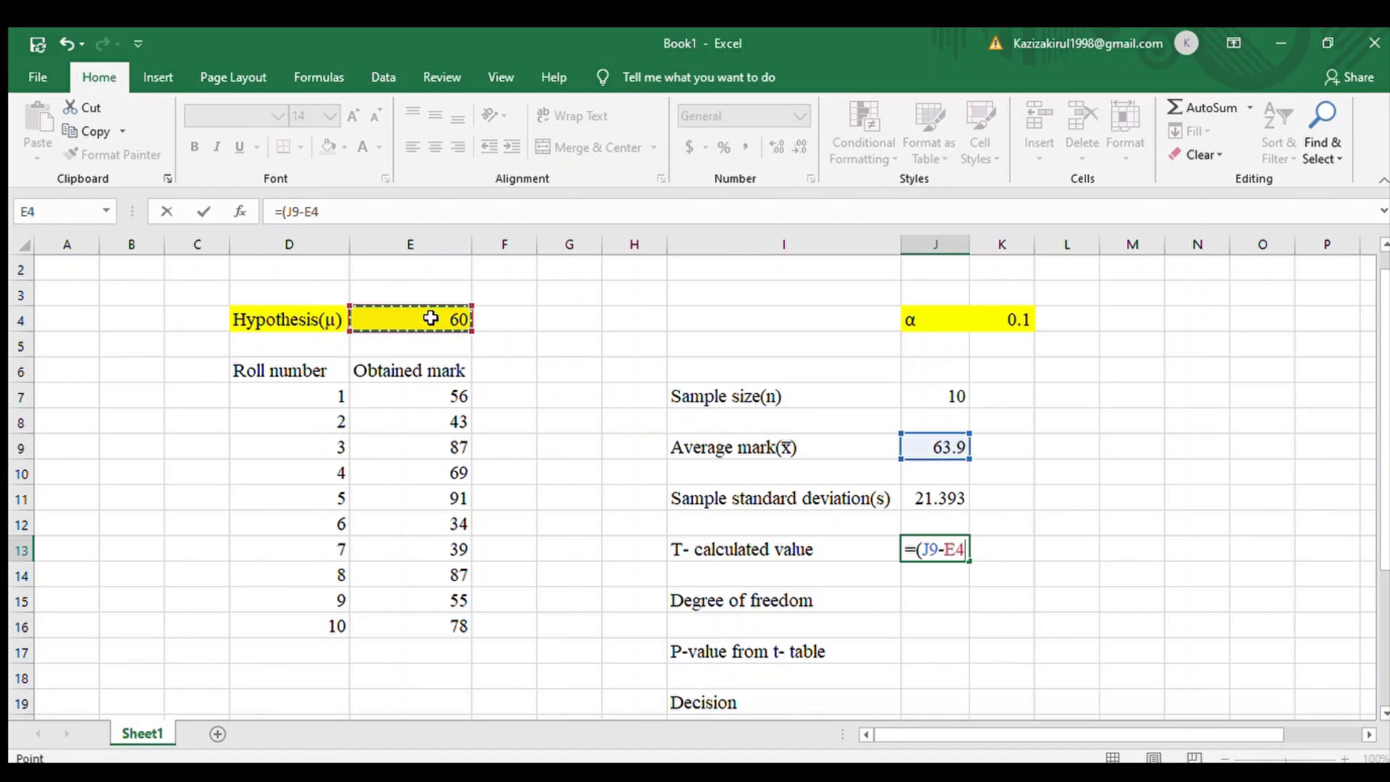
text()/)
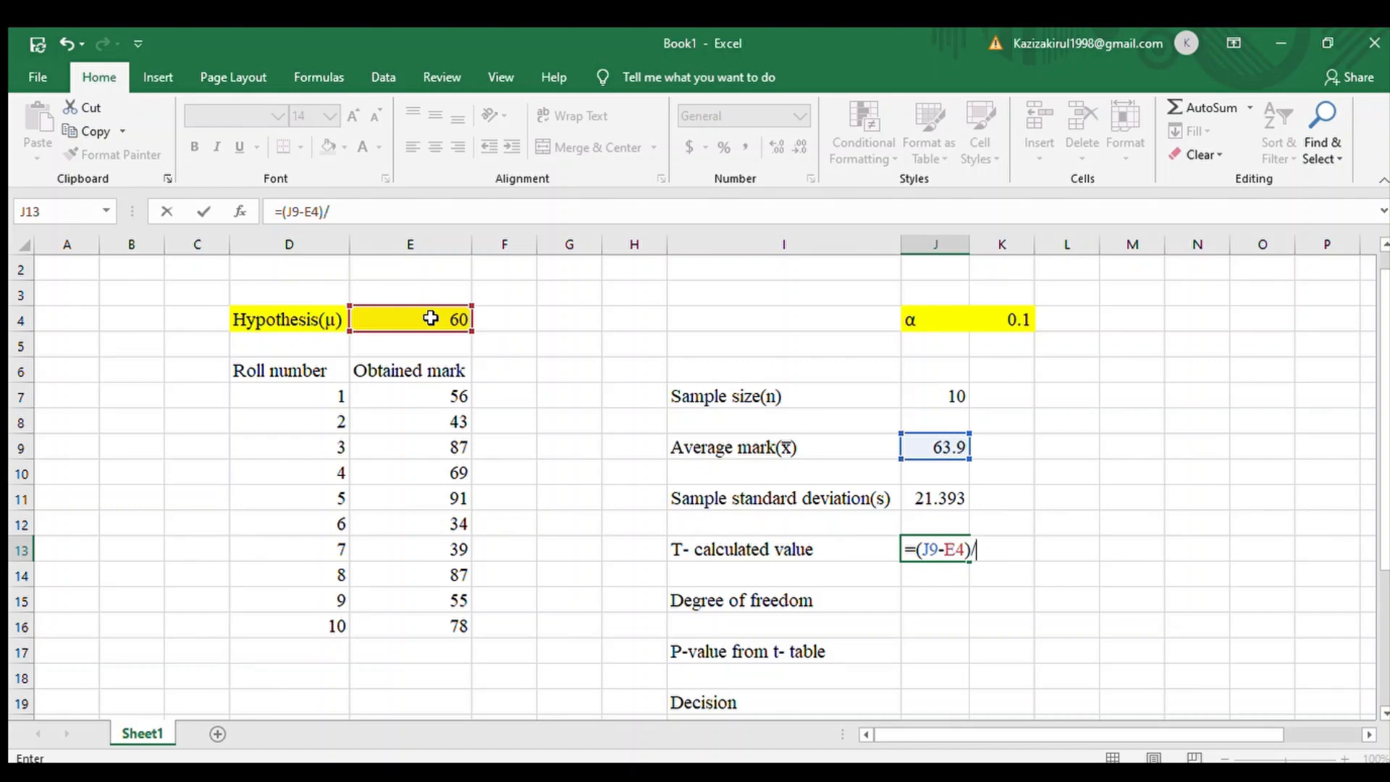
text(()
click(946, 497)
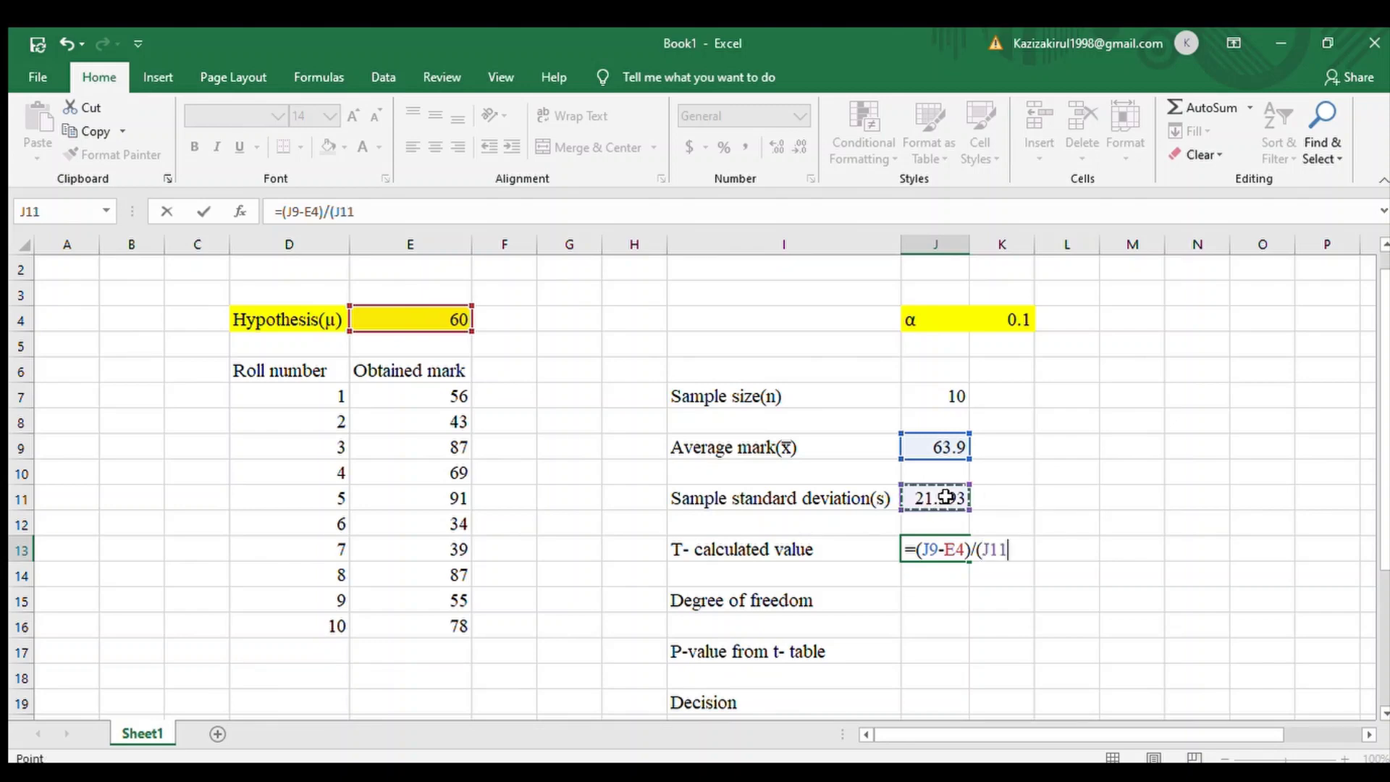
text(/sqrt)
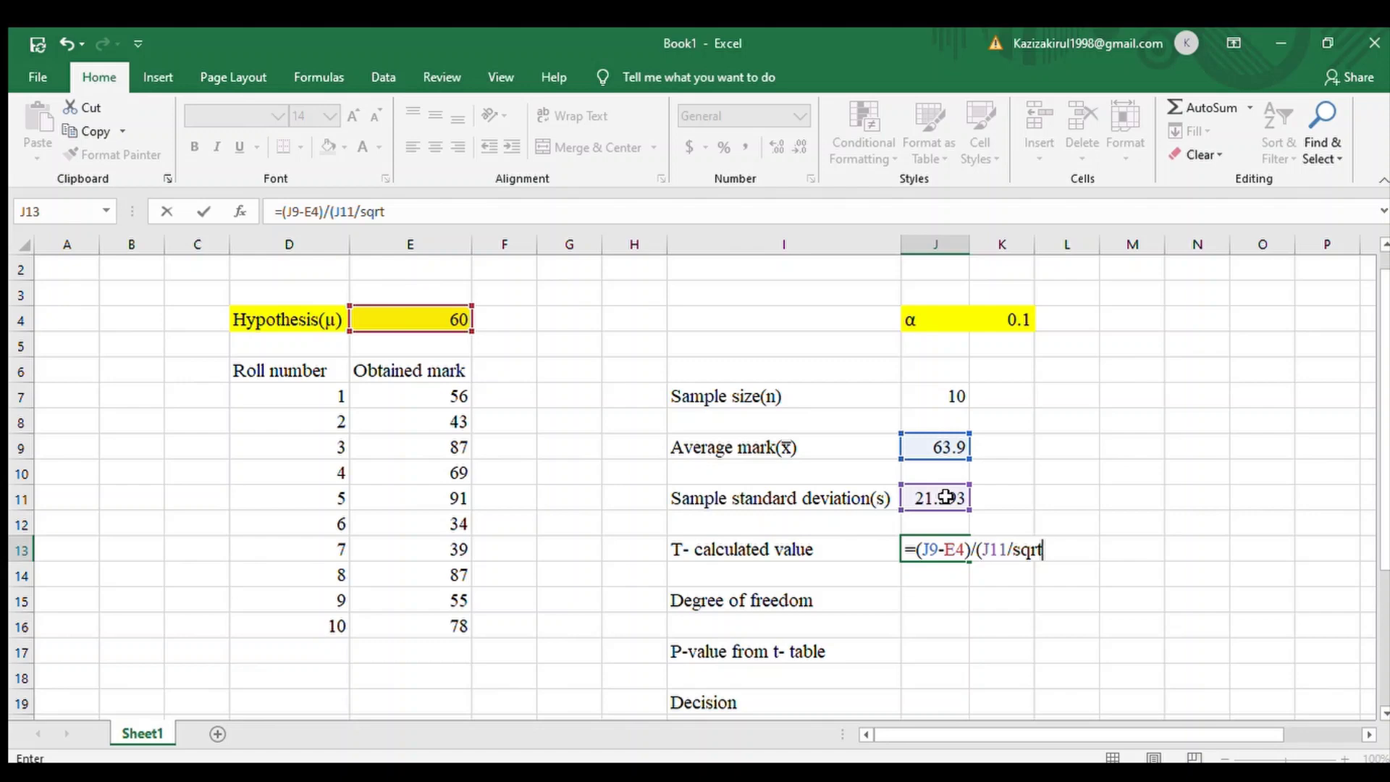
key(Tab)
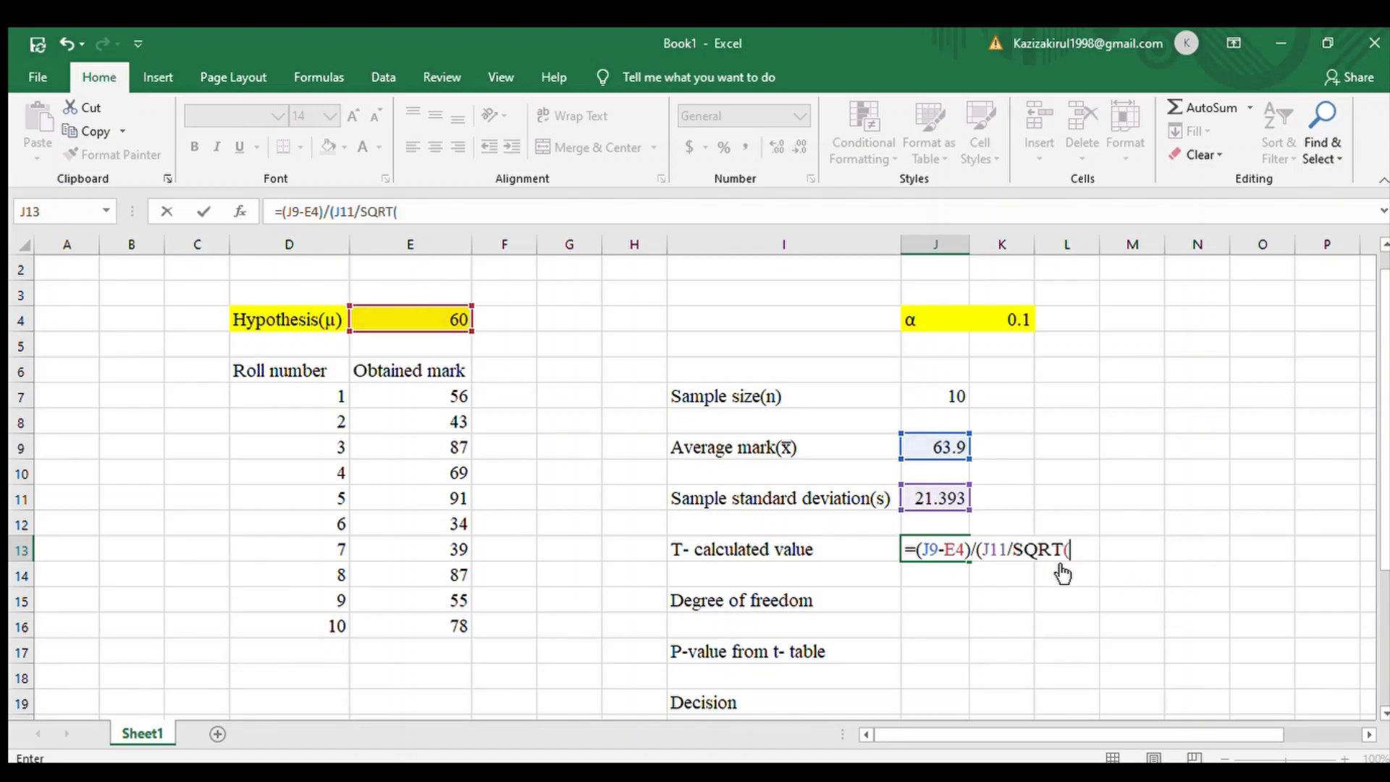
click(915, 399)
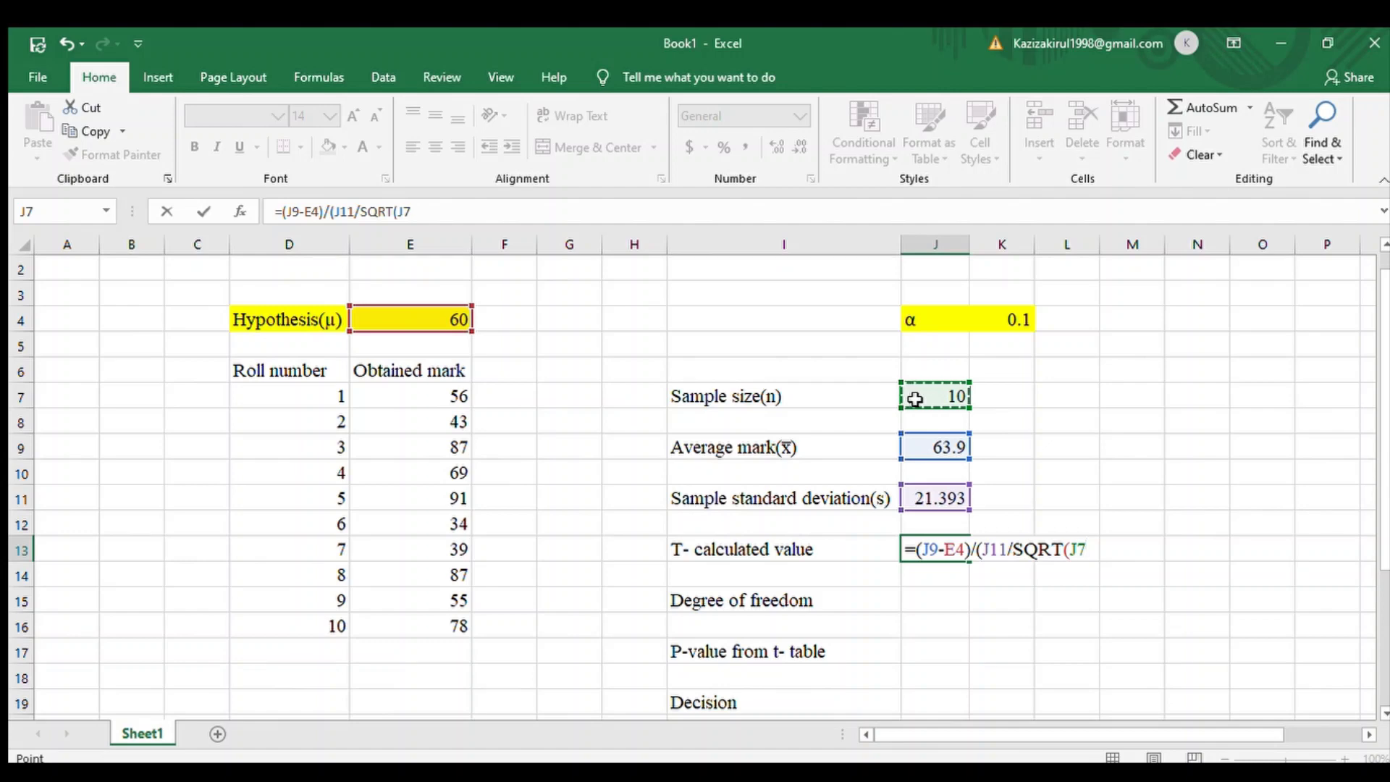
text()))
key(Return)
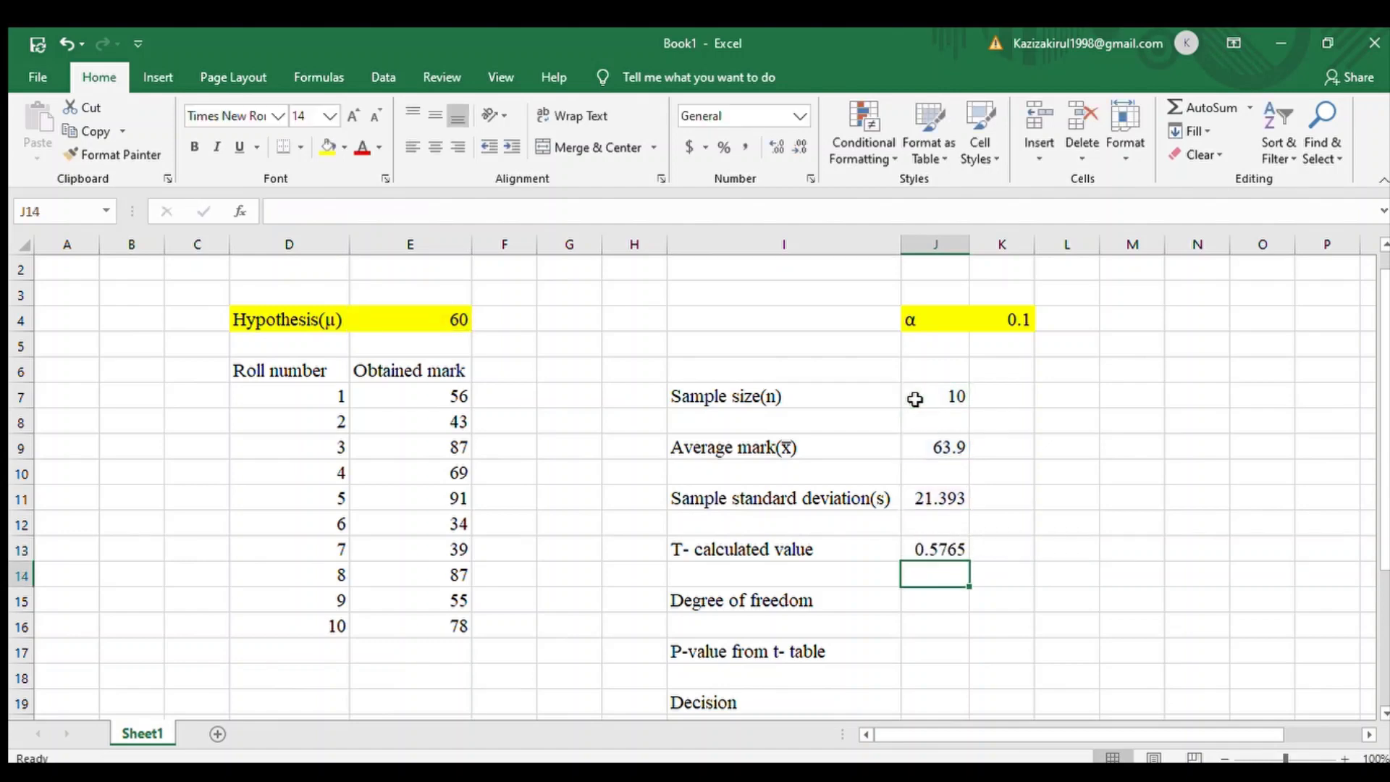
- Enter the degree of freedom in J15 as =J7-0-1, giving 9
key(Down)
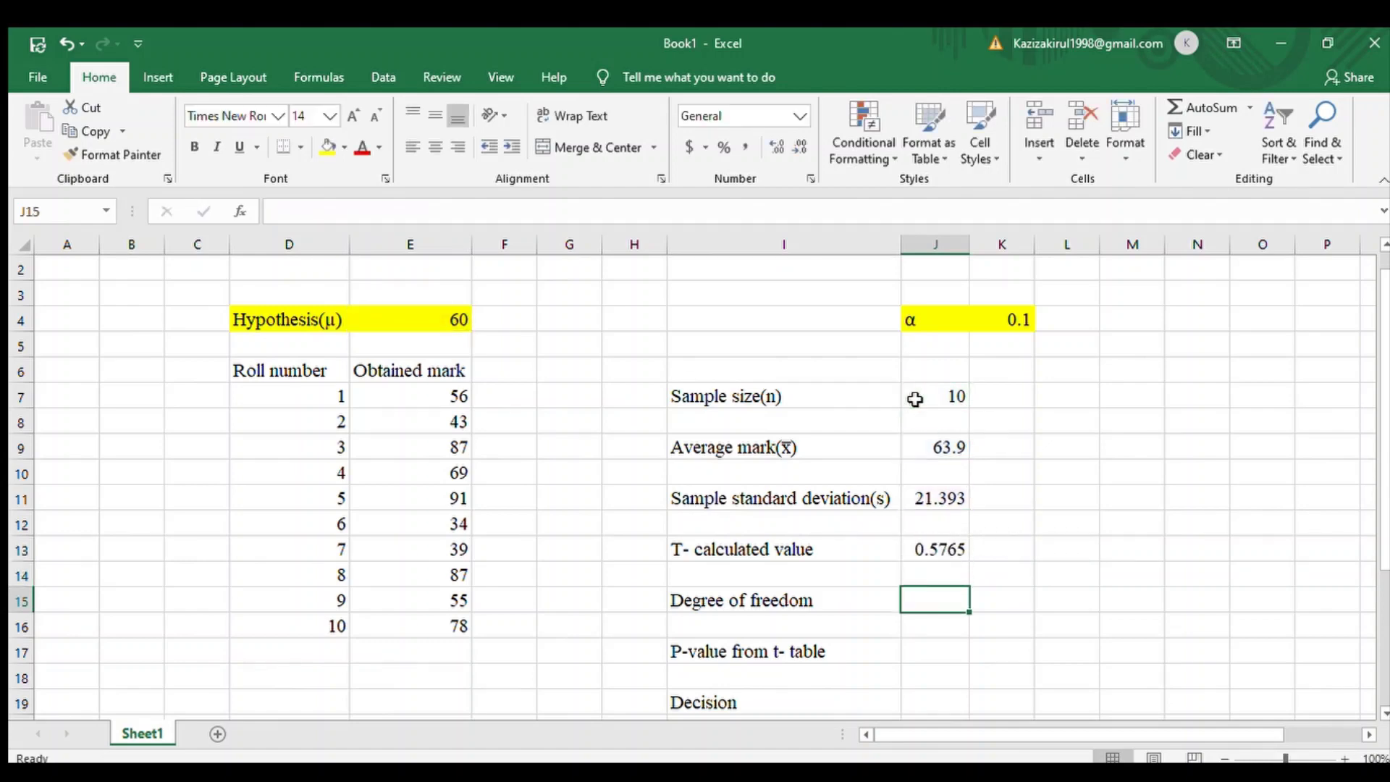
text(=)
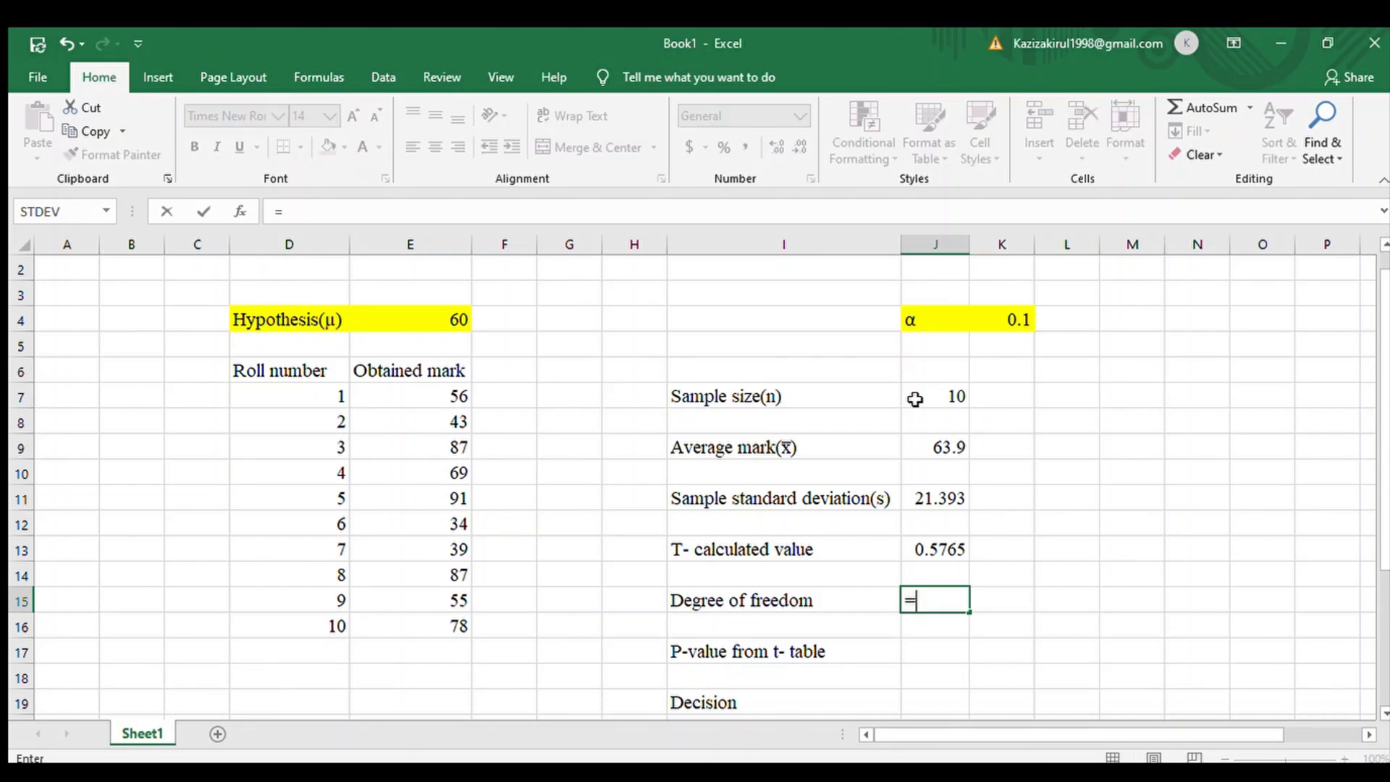
click(937, 396)
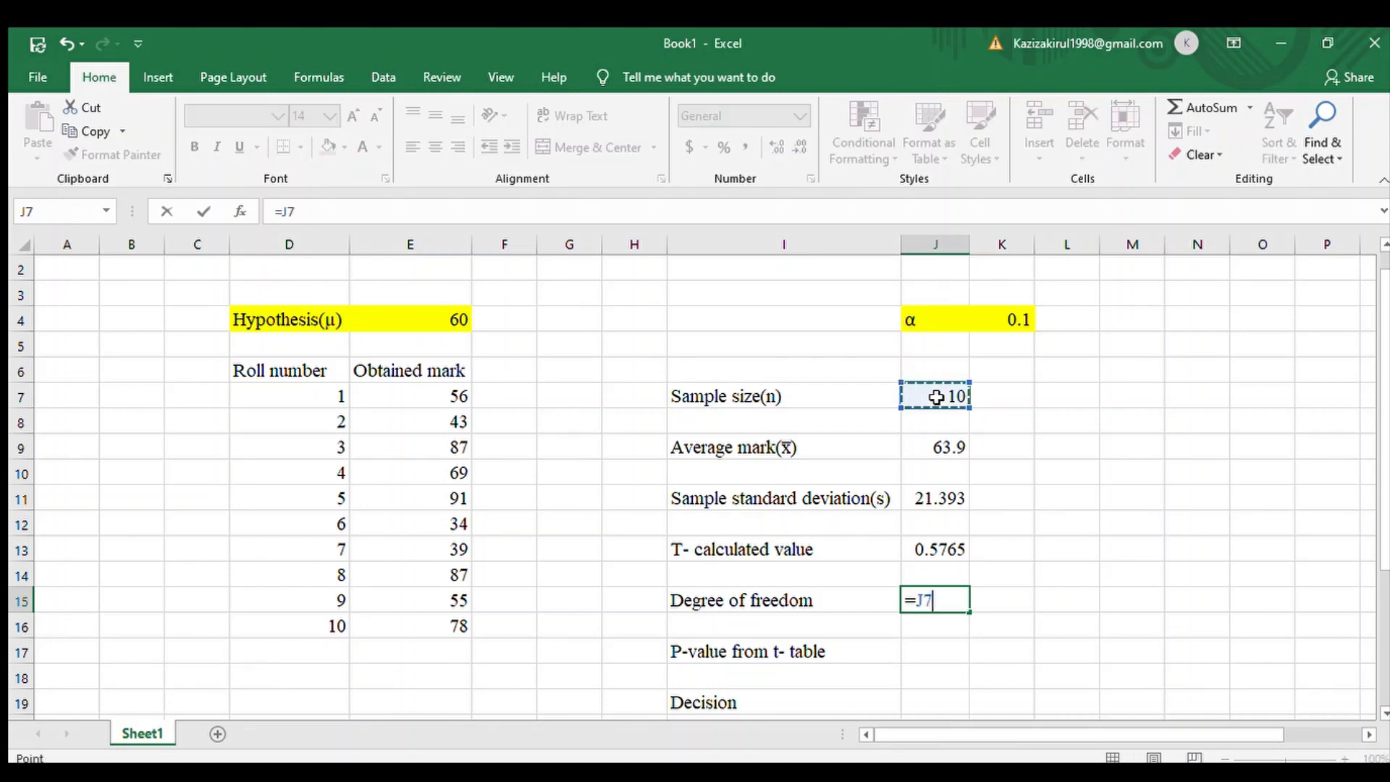
text(-0-1)
key(Return)
key(Down)
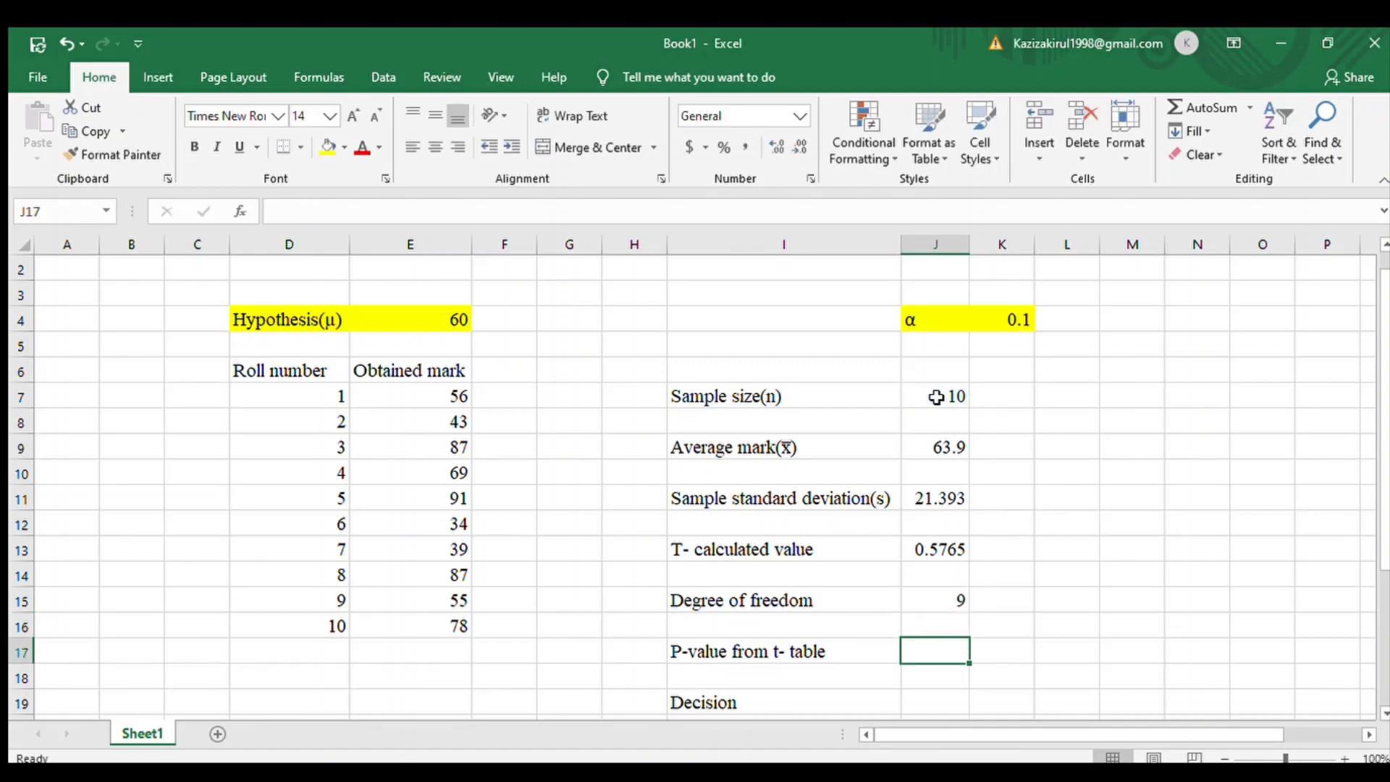
- Enter =TDIST(J13,J15,1) in J17, giving a one-tailed p-value of 0.2892
text(=)
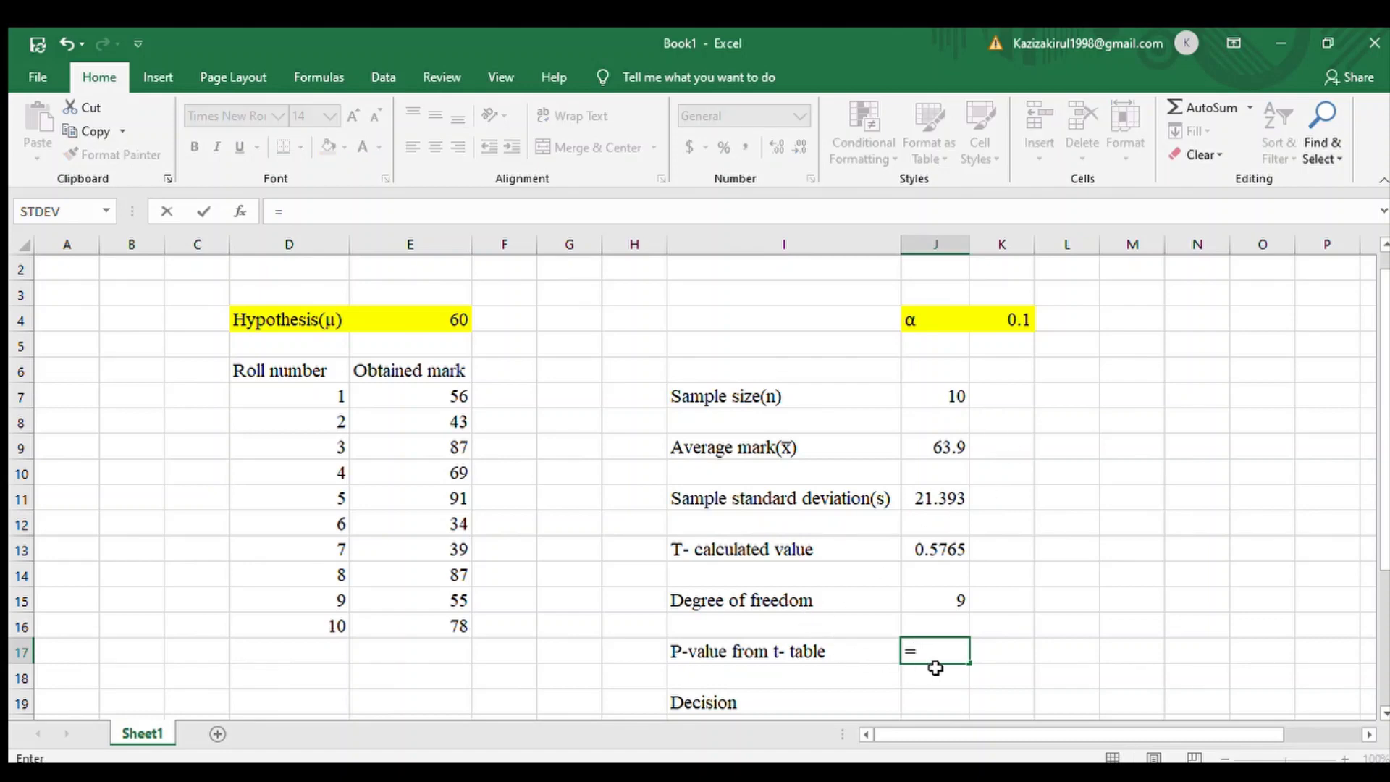
text(tdist)
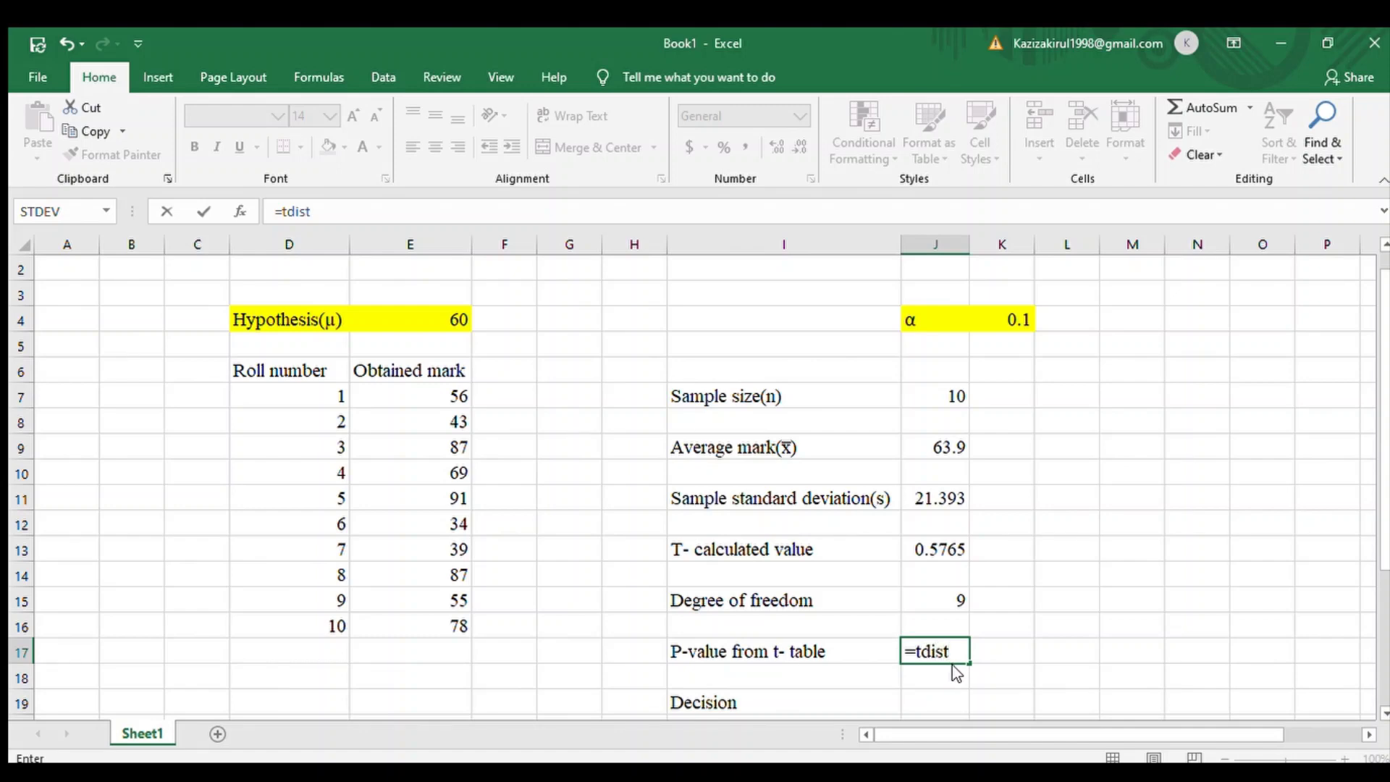
key(Tab)
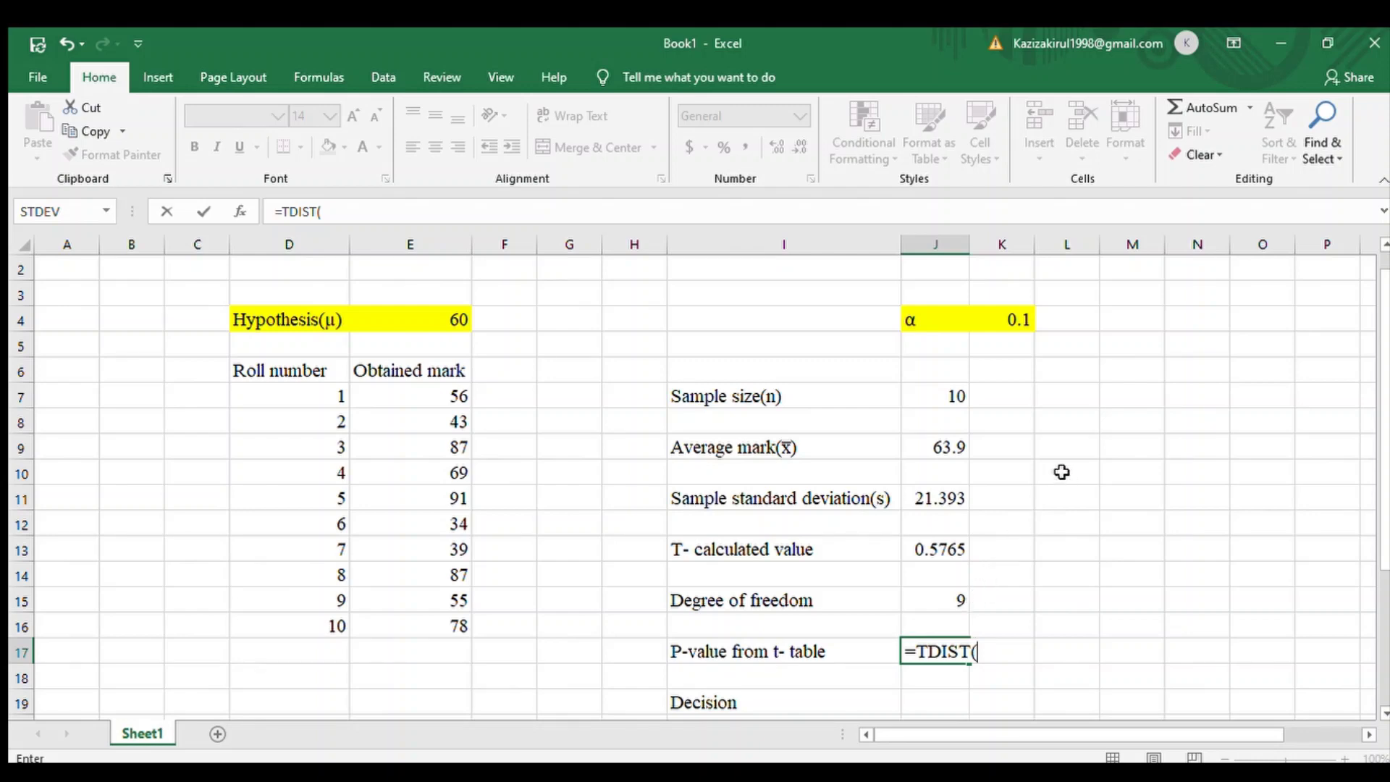
click(947, 551)
text(,)
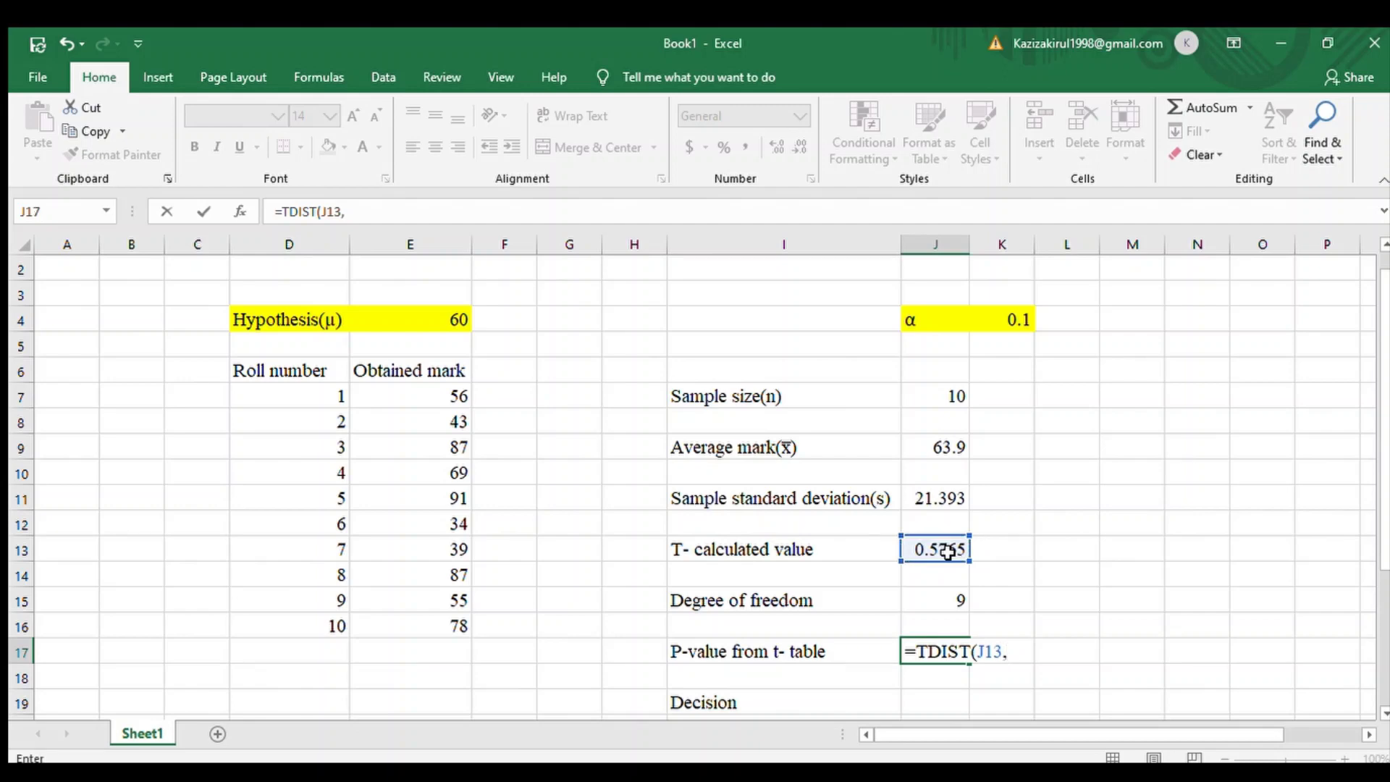
click(938, 599)
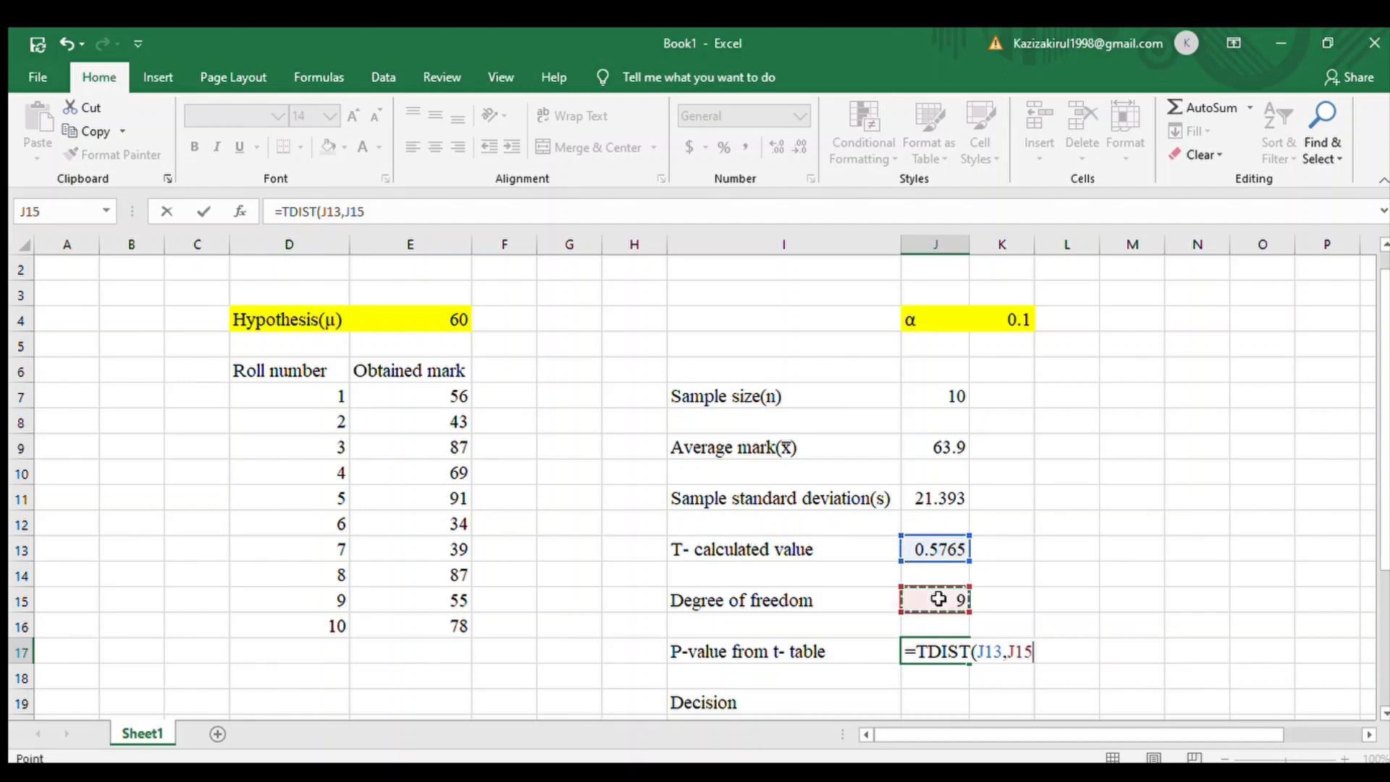
text(,1))
key(Return)
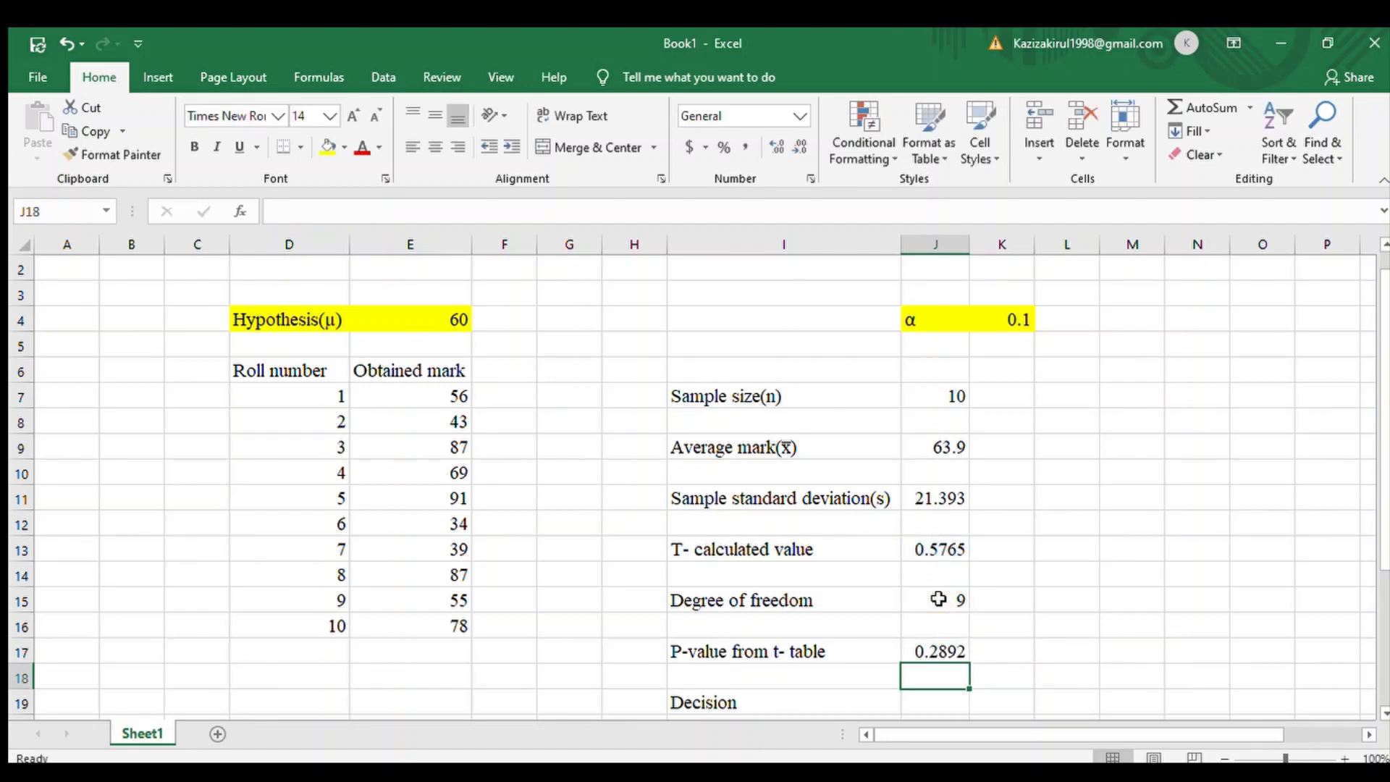
- Enter =IF(J17>K4,"do not reject null hypothesis","reject null hypothesis") in J19
key(Down)
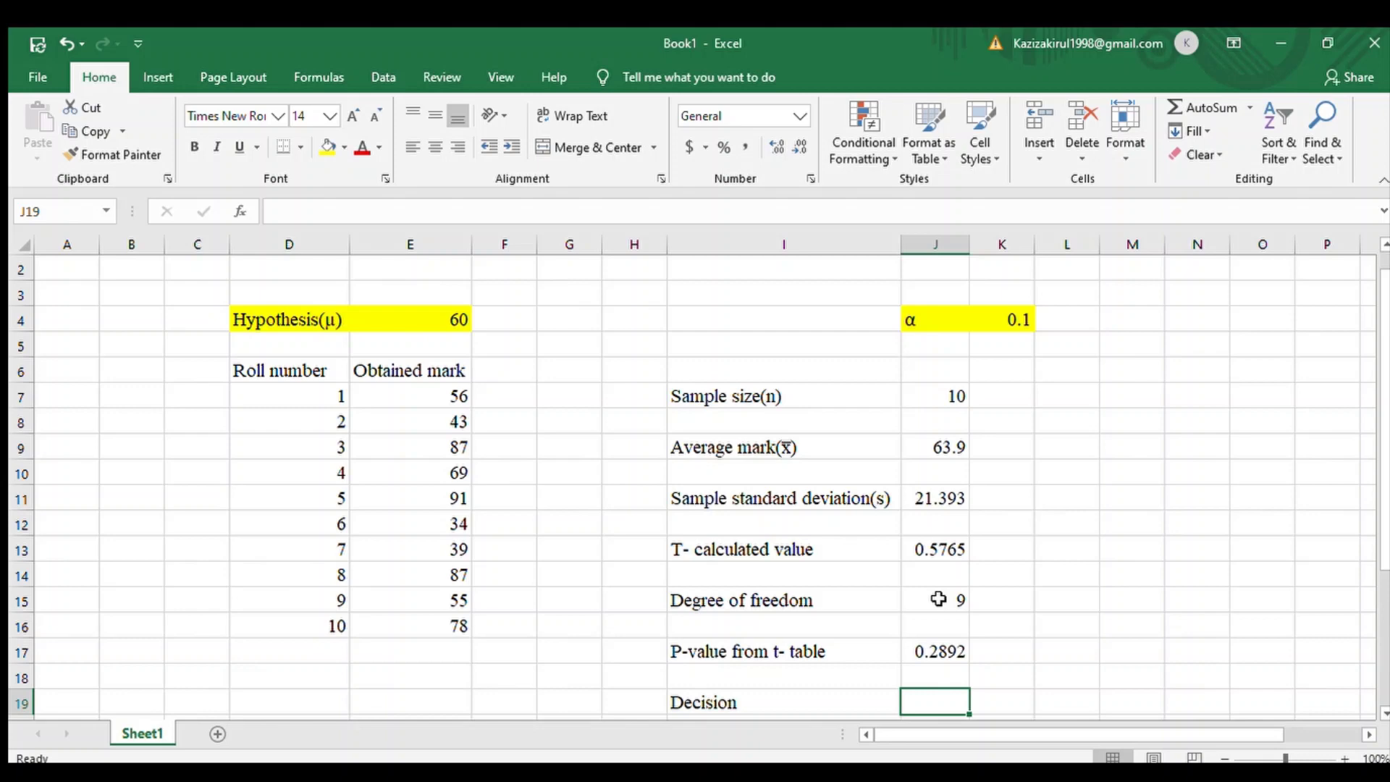
text(=)
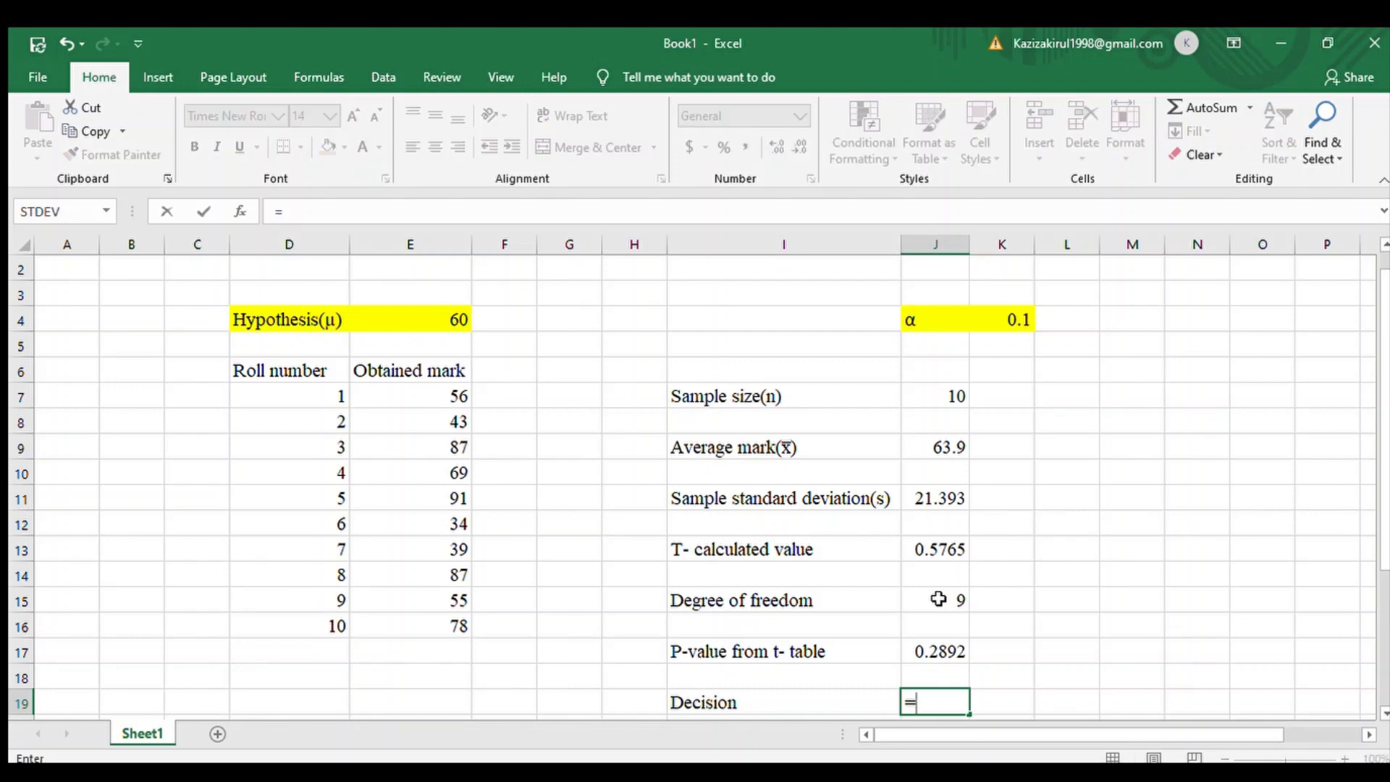
text(if)
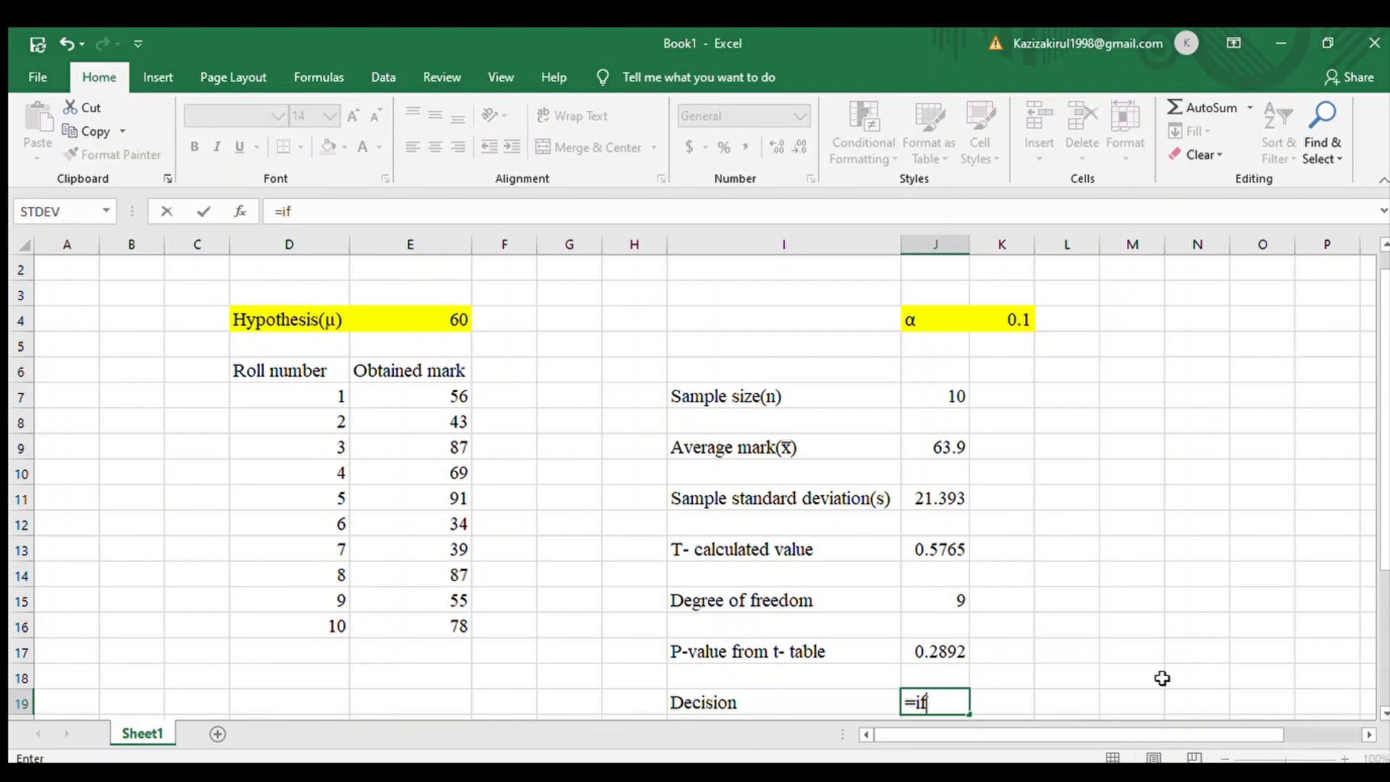
key(Tab)
click(932, 646)
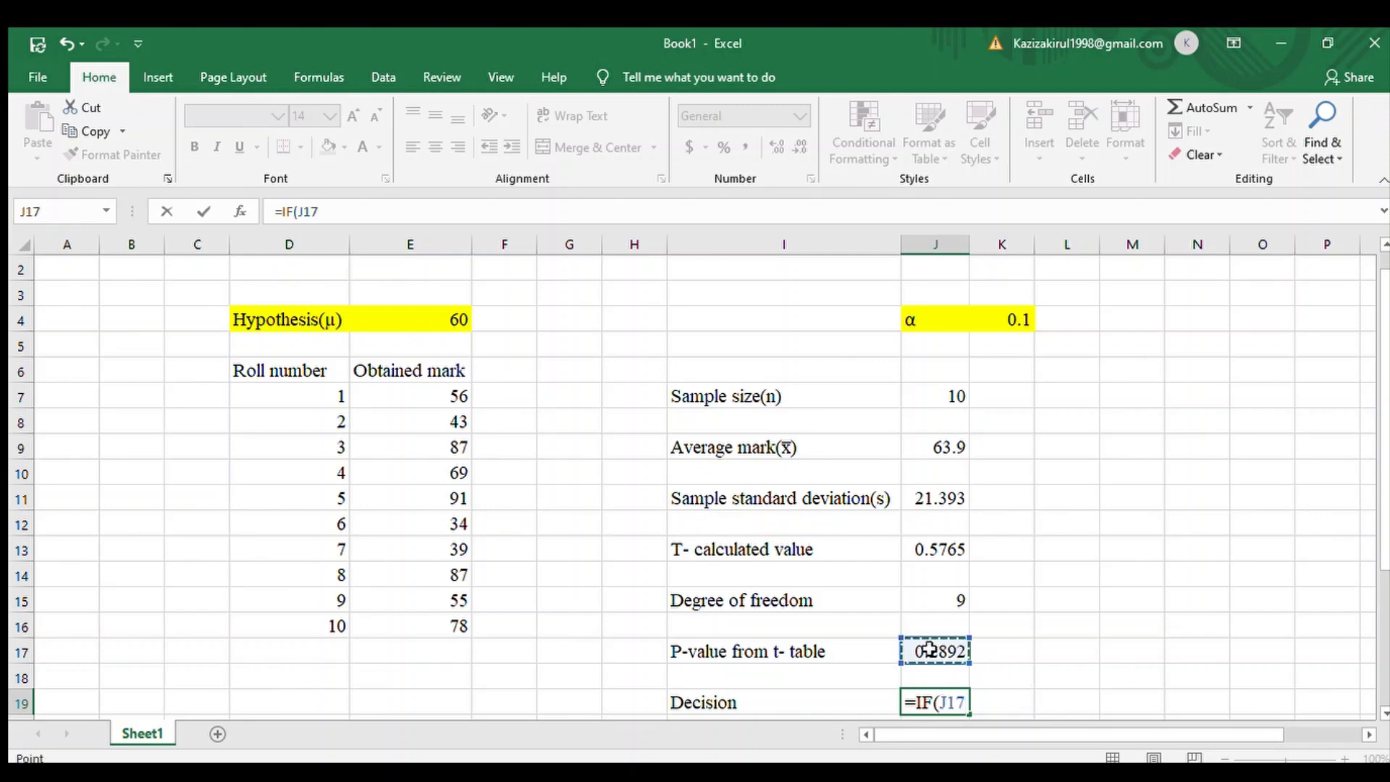
text(>)
click(1016, 322)
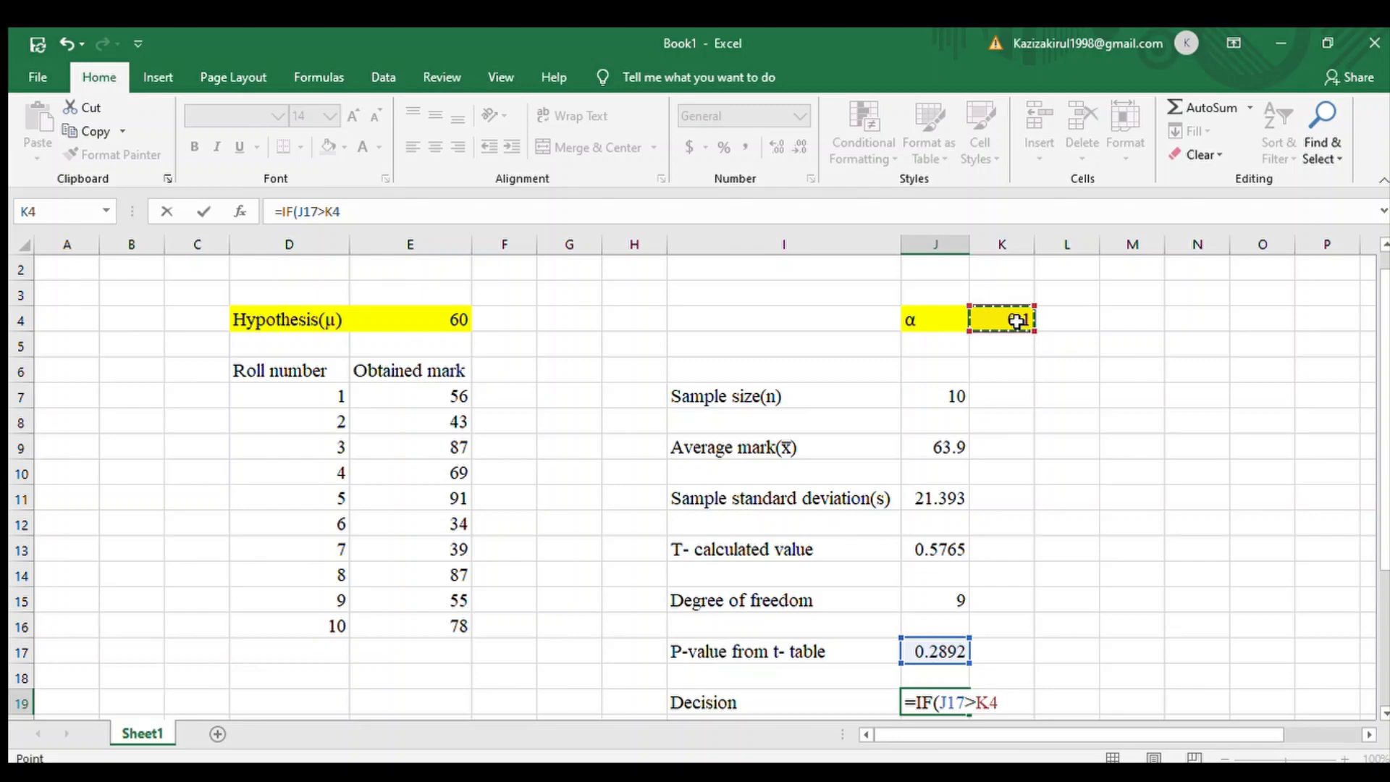
text(,"do)
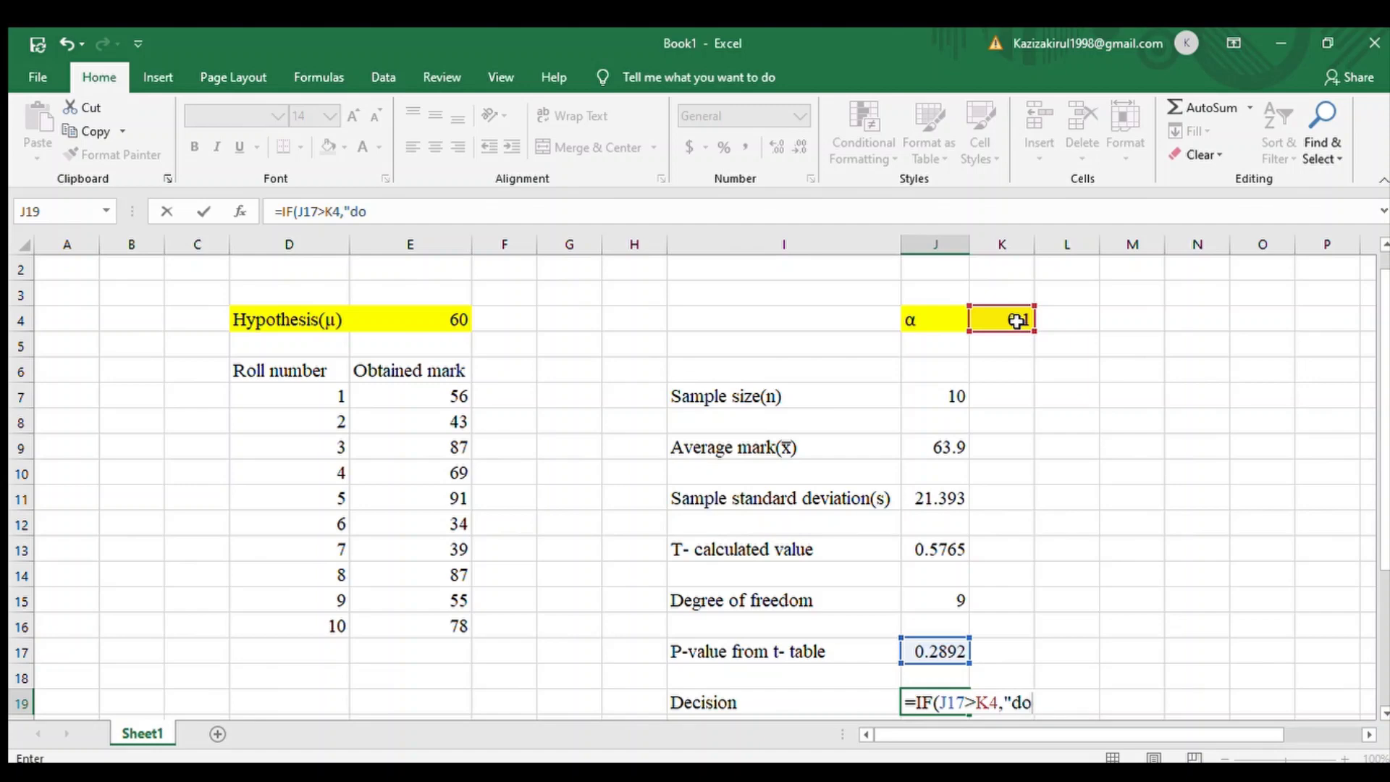
text( not reject)
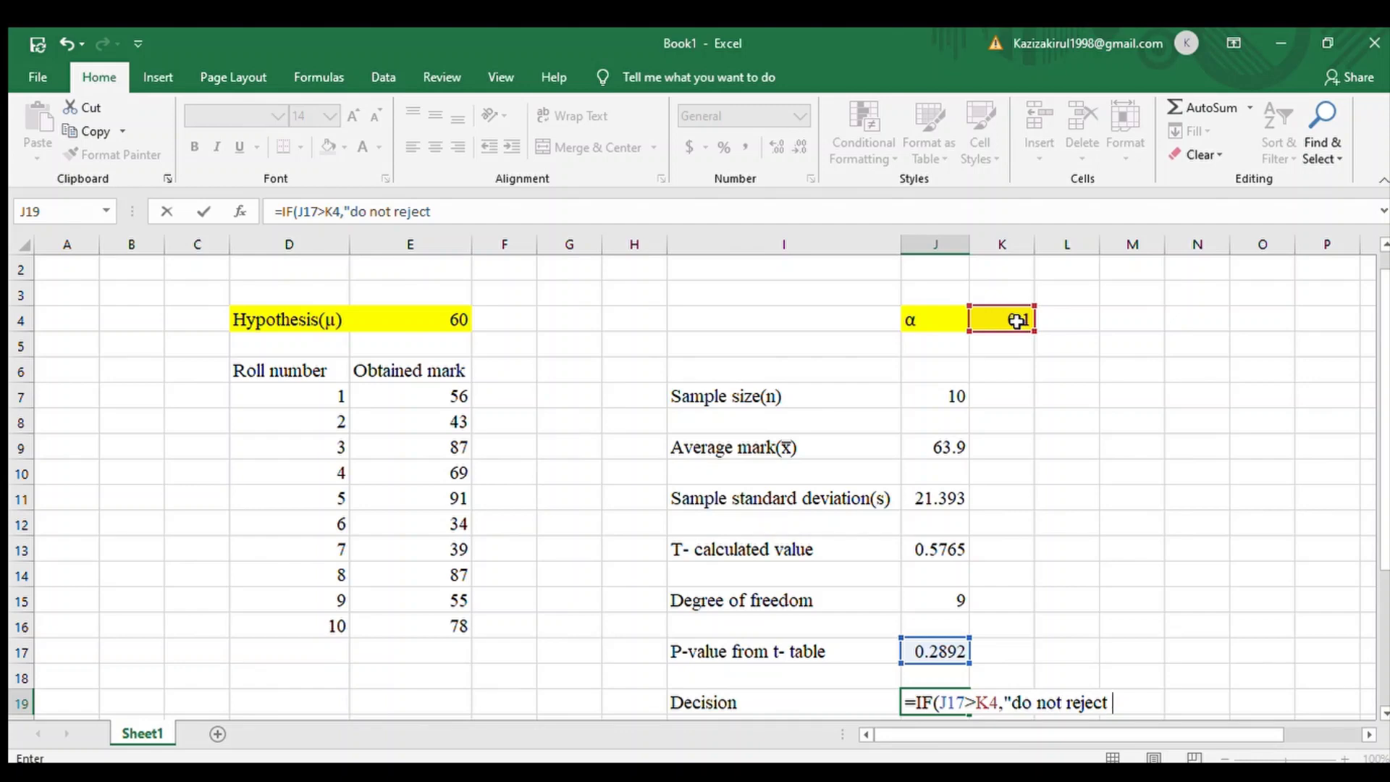
text( null hy)
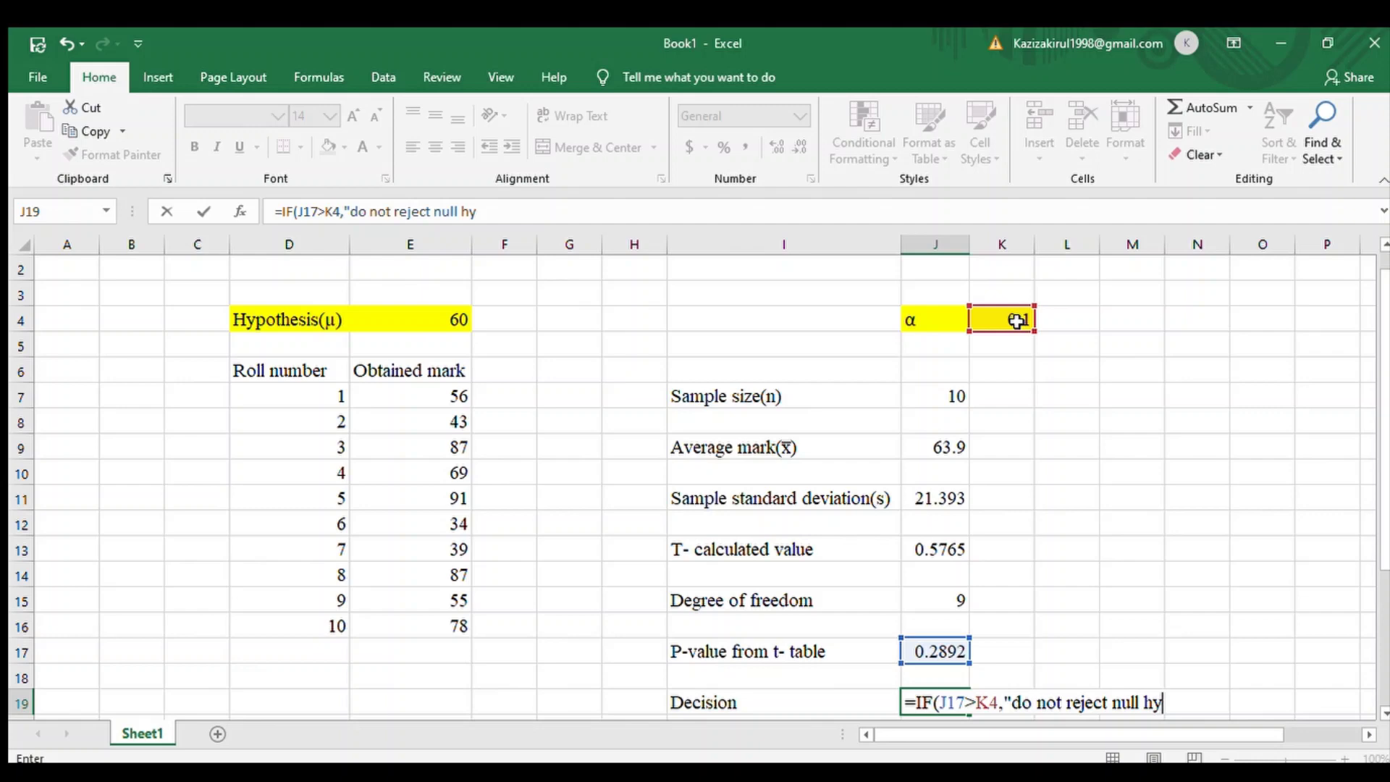
text(pothe)
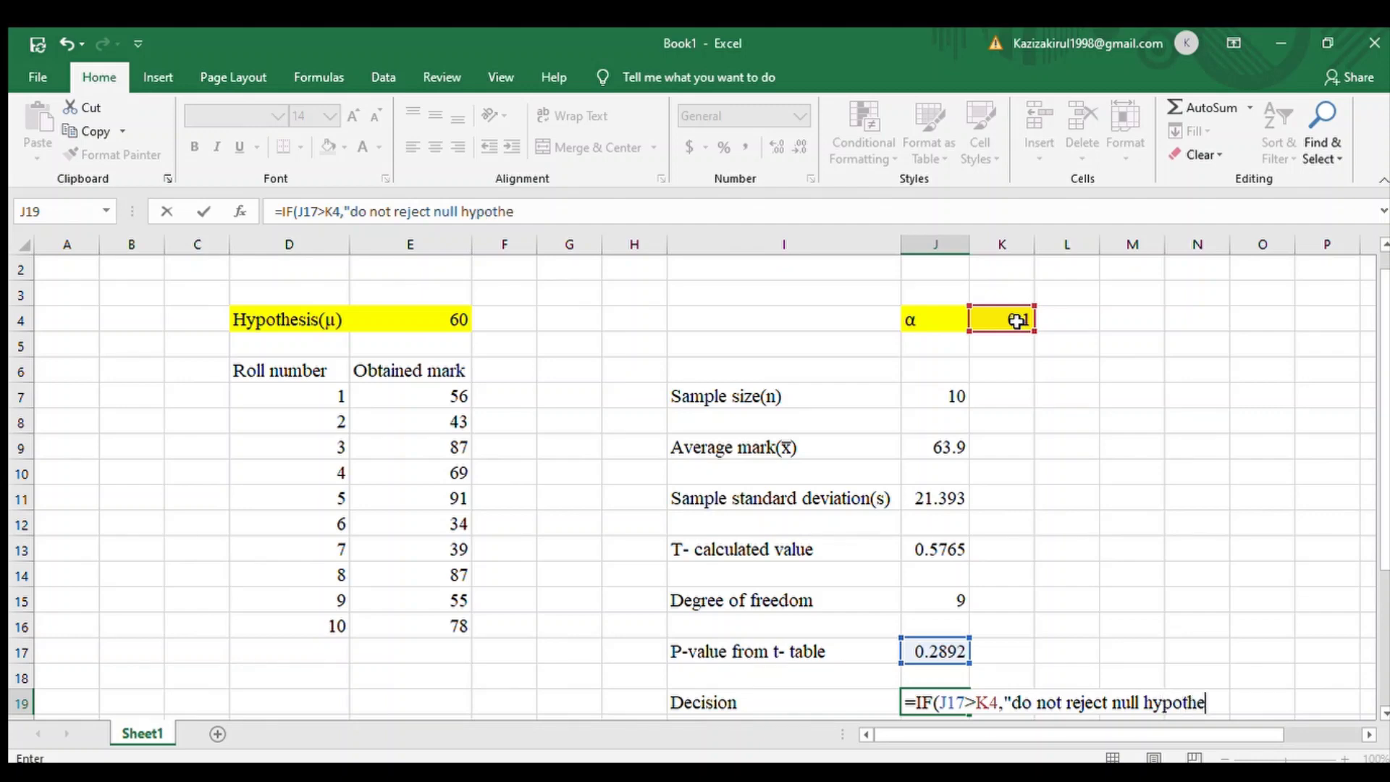
text(sis,")
key(BackSpace)
text(","reject )
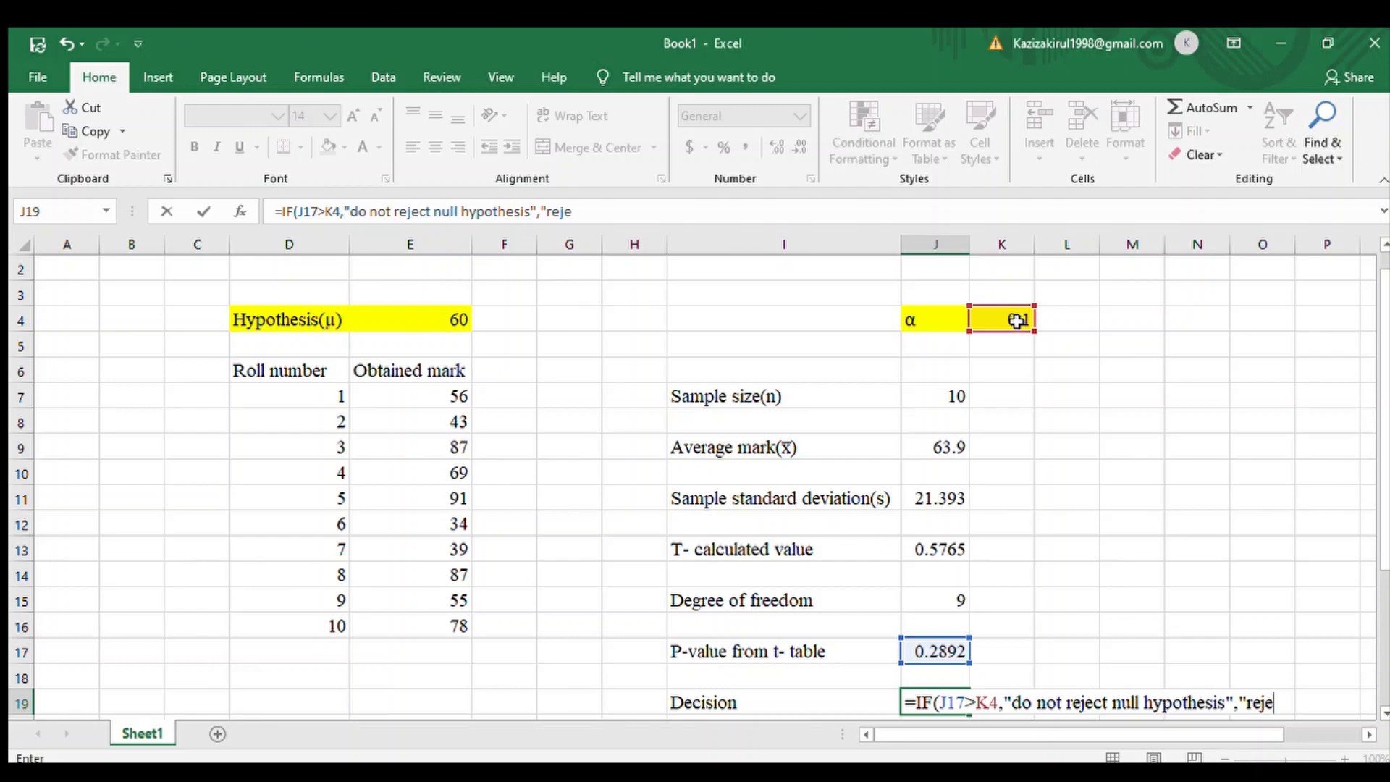
text(null hypothes)
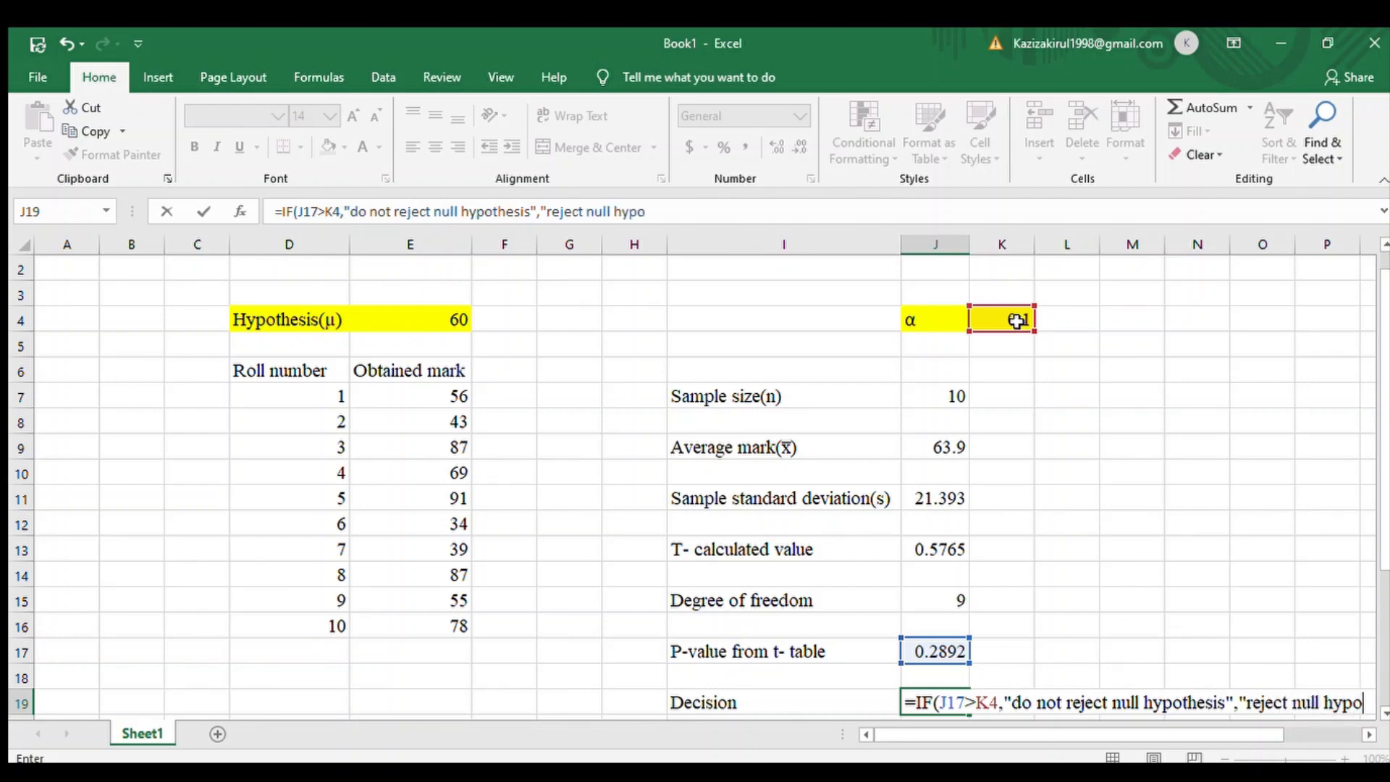
text(is)
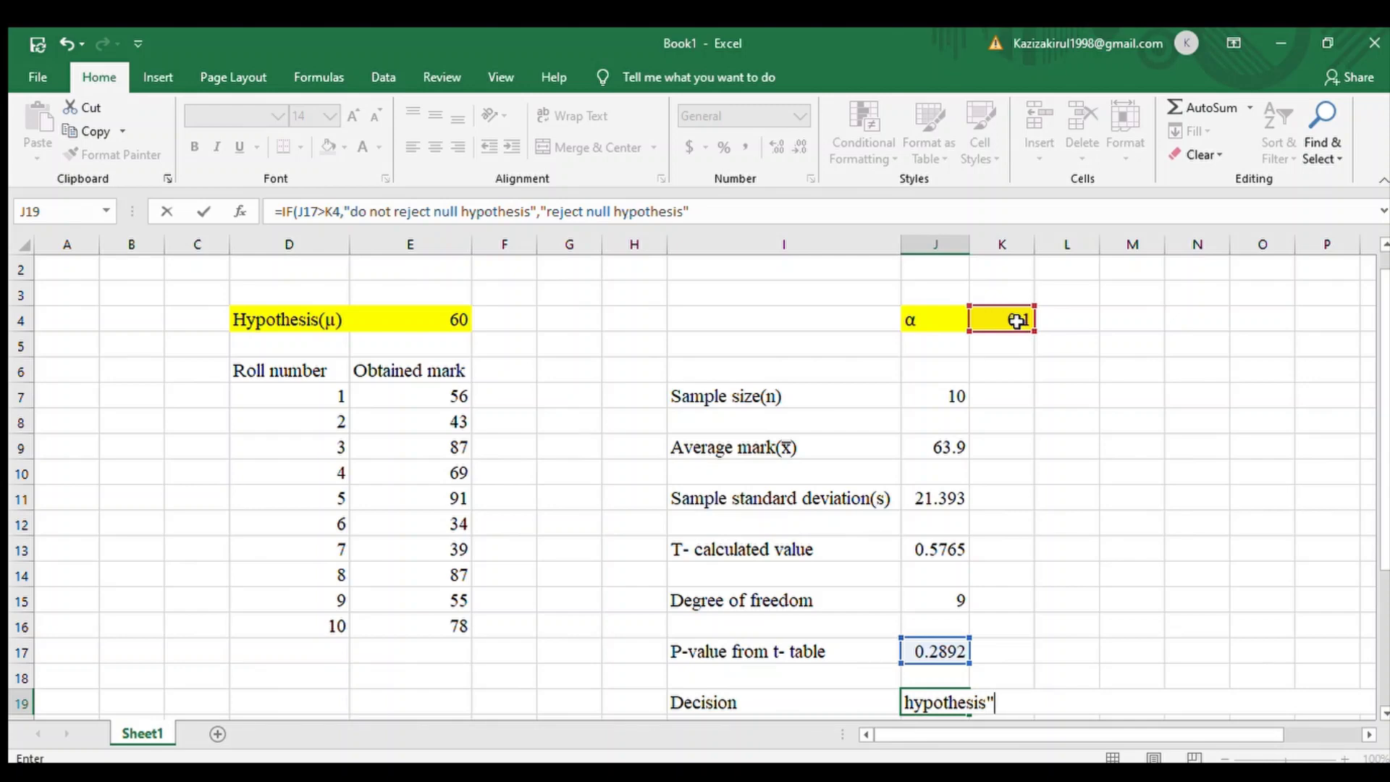
key(Return)
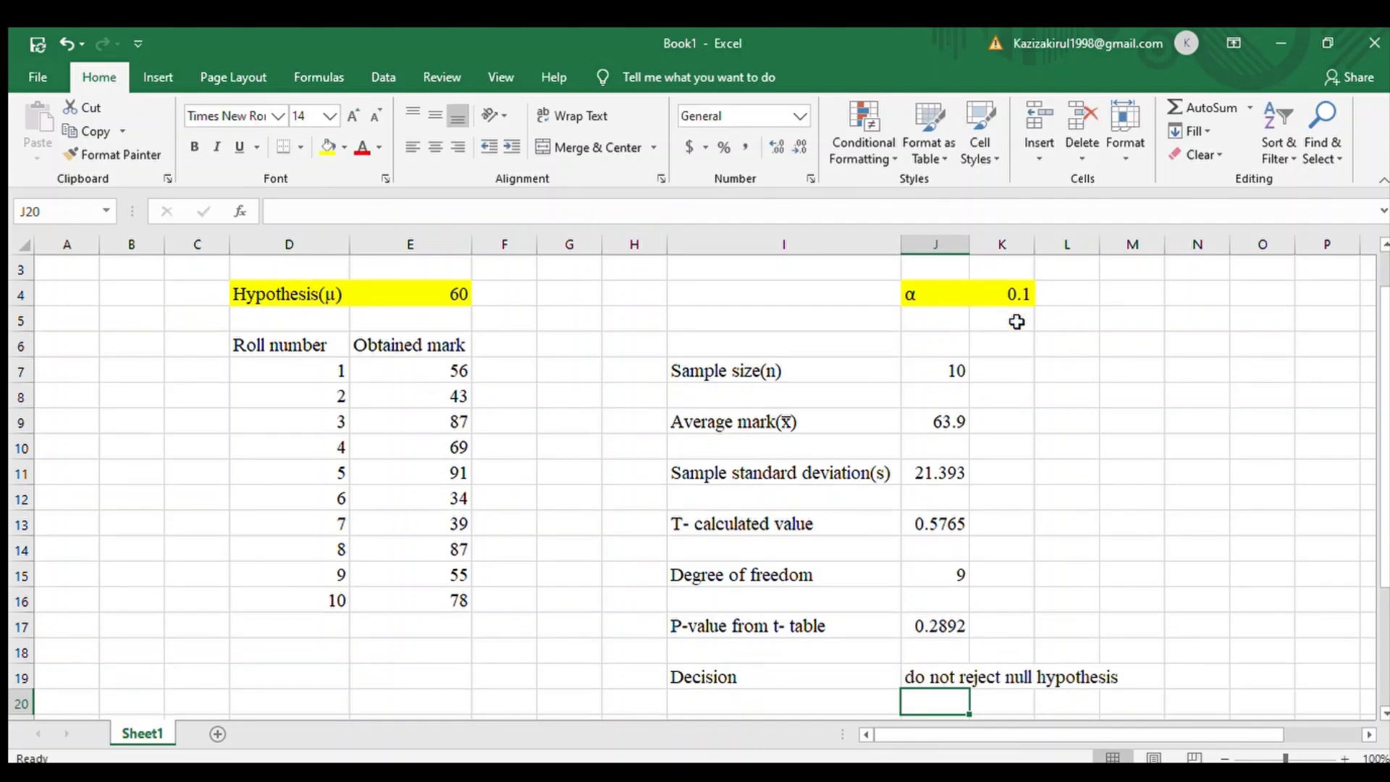
click(1244, 398)
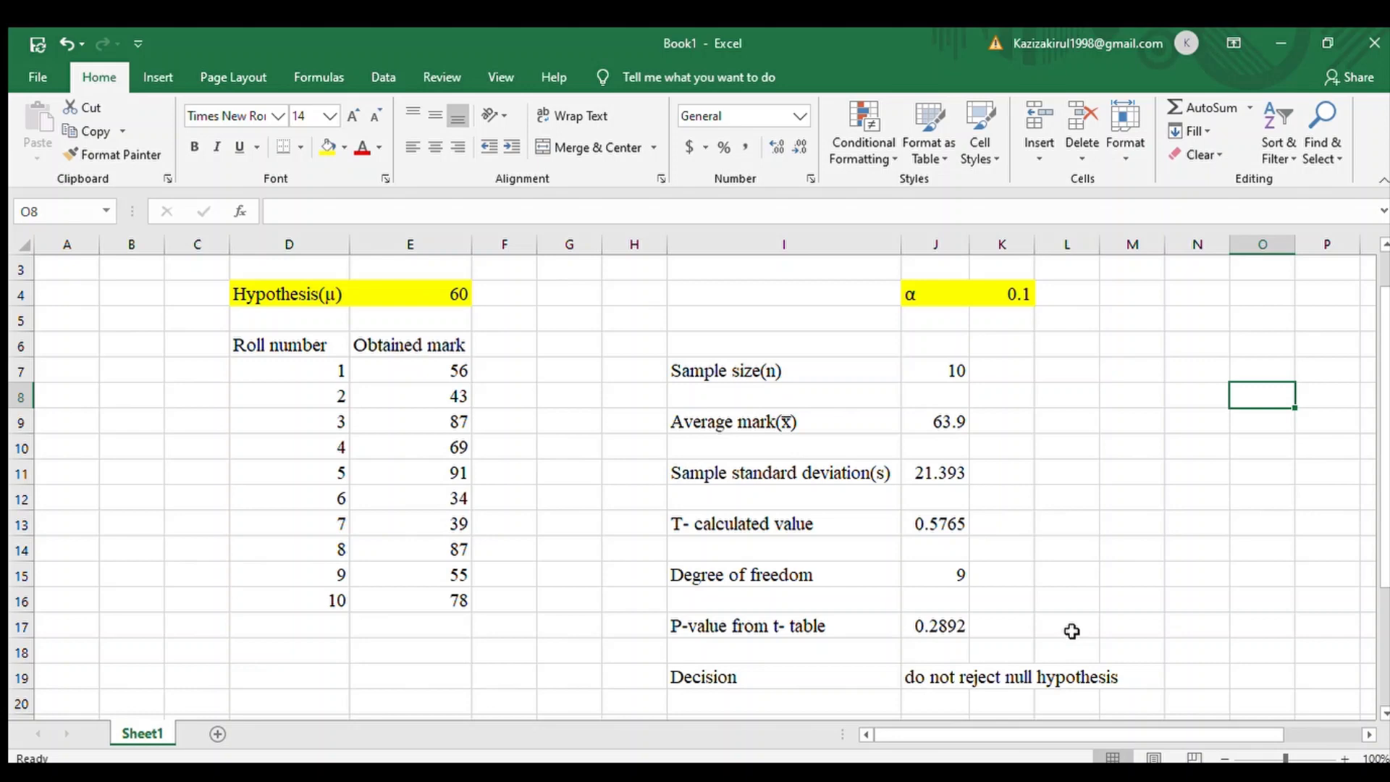